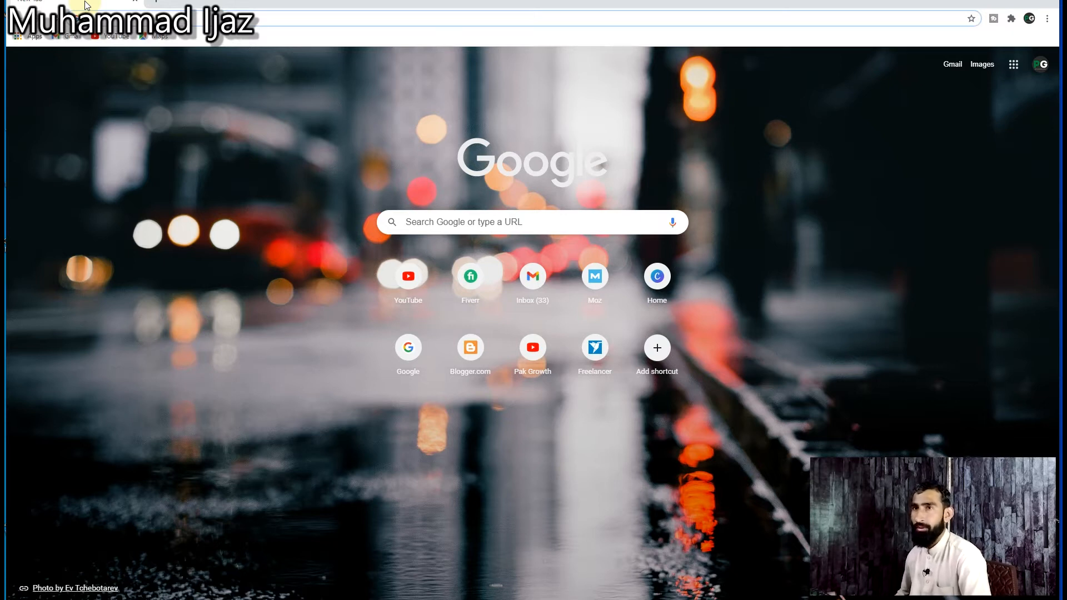
# Step: Search Google for the suggested query "web 2.0 blog list"
pyautogui.write('web')
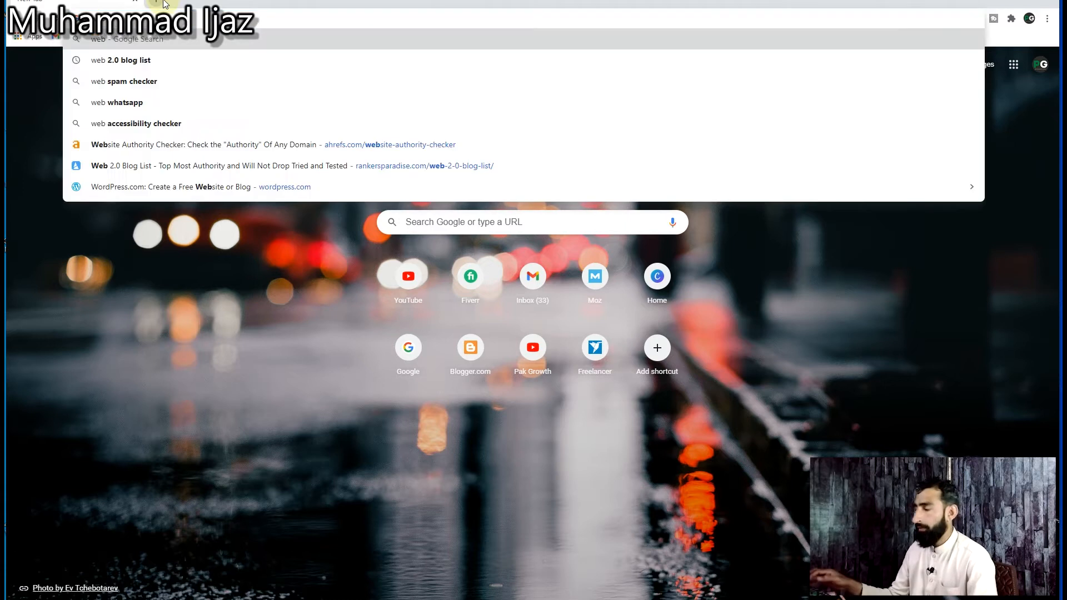
pyautogui.press('Down')
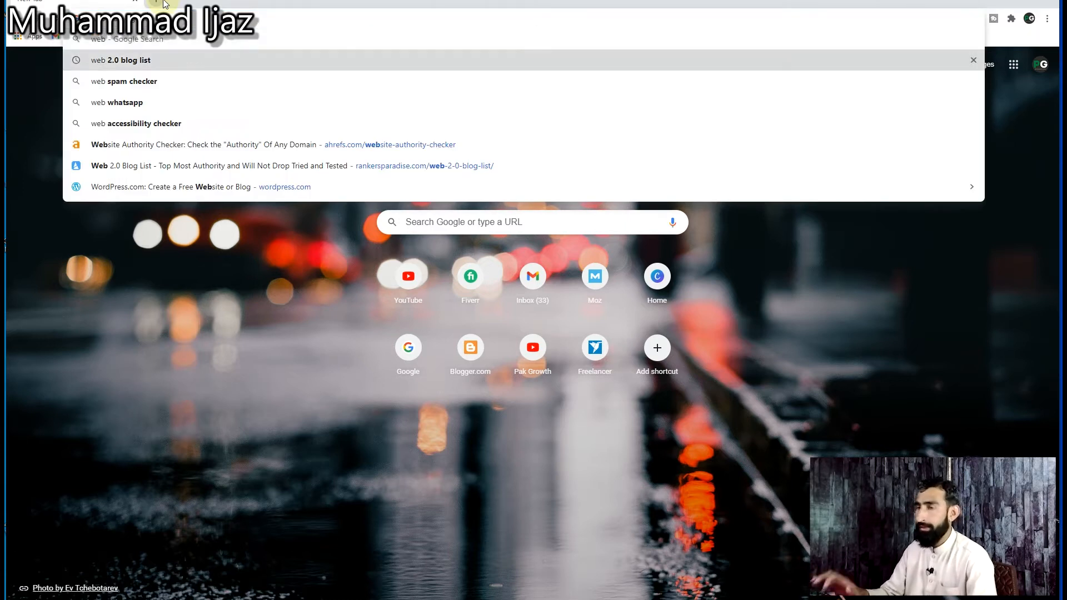
pyautogui.press('Return')
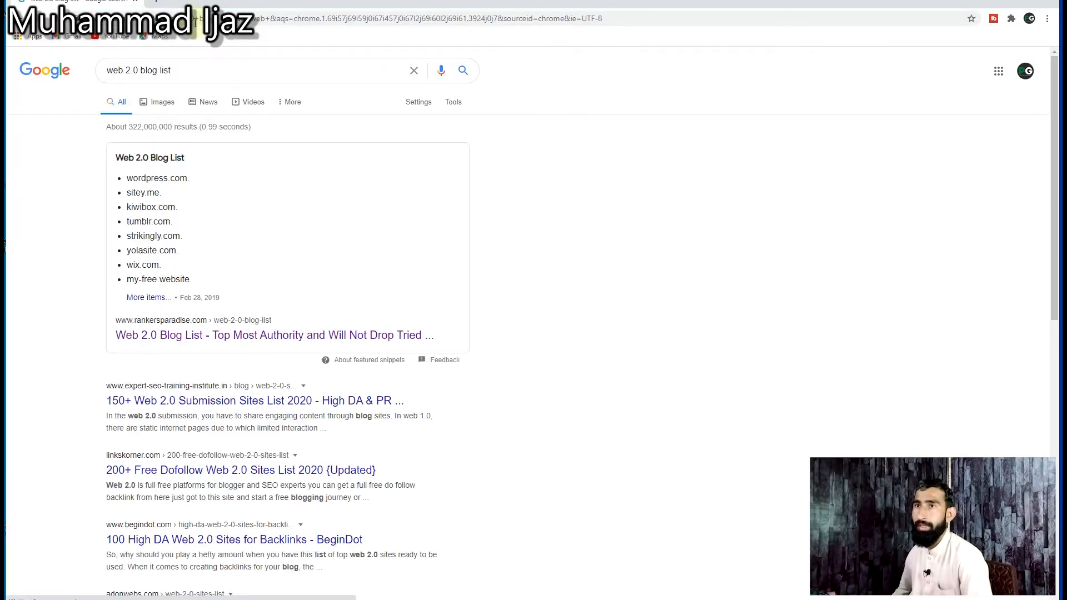
# Step: Copy strikingly.com from the Web 2.0 blog list in the search results and open the site in a new tab
pyautogui.moveTo(127, 178)
pyautogui.mouseDown()
pyautogui.moveTo(187, 178)
pyautogui.moveTo(126, 193)
pyautogui.mouseUp()
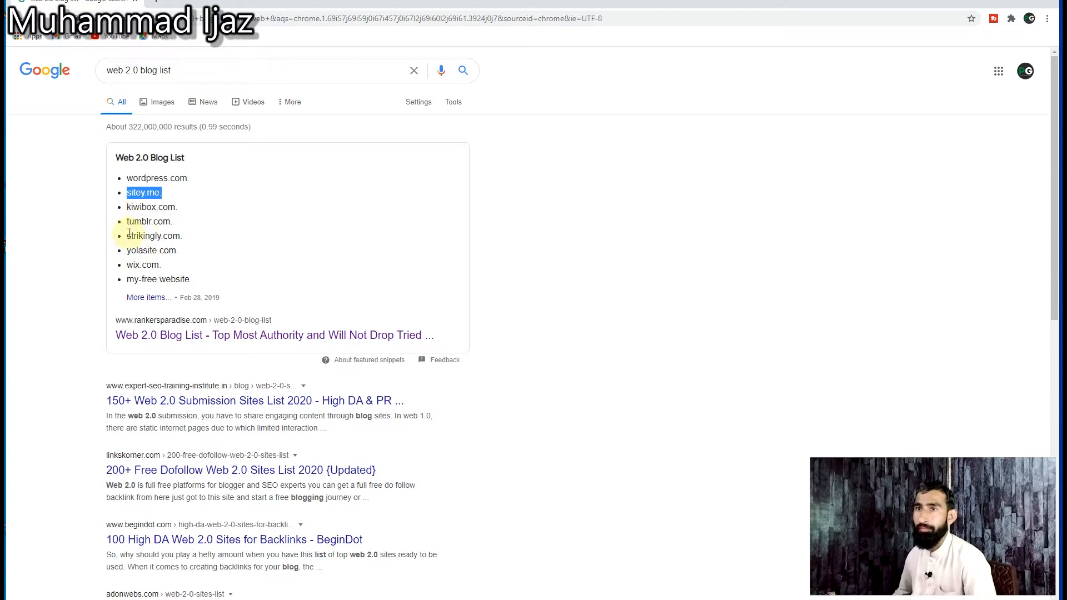
pyautogui.moveTo(128, 232); pyautogui.dragTo(182, 236)
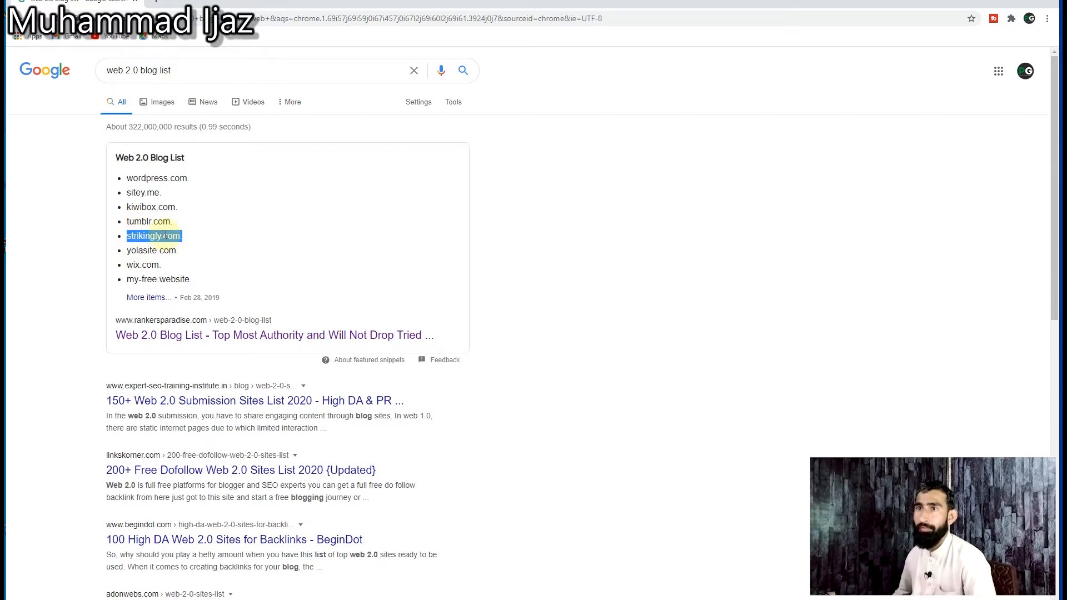
pyautogui.rightClick(165, 236)
pyautogui.click(187, 243)
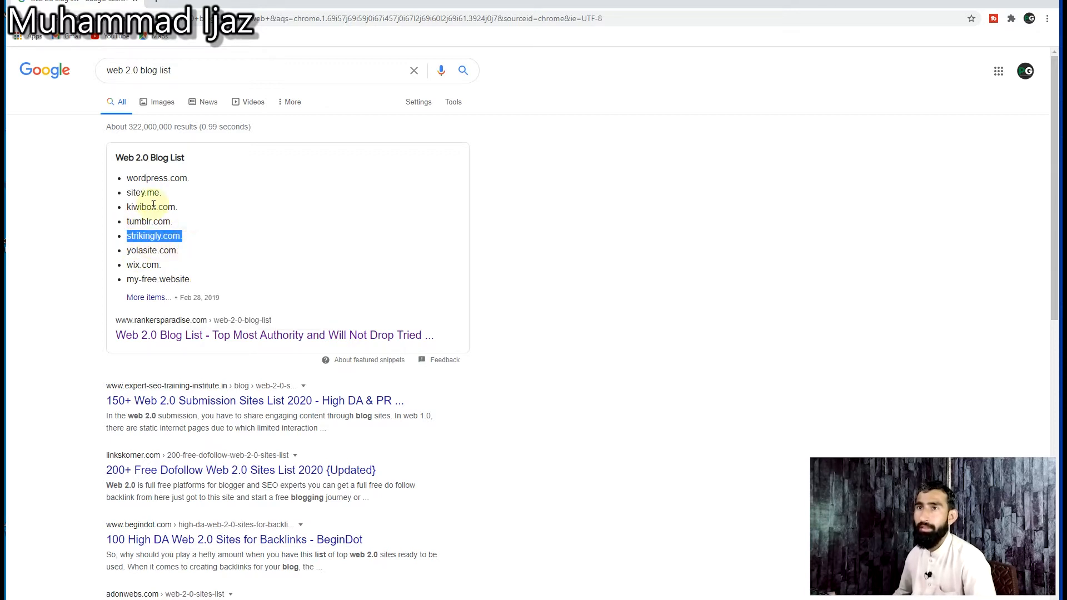
pyautogui.click(157, 2)
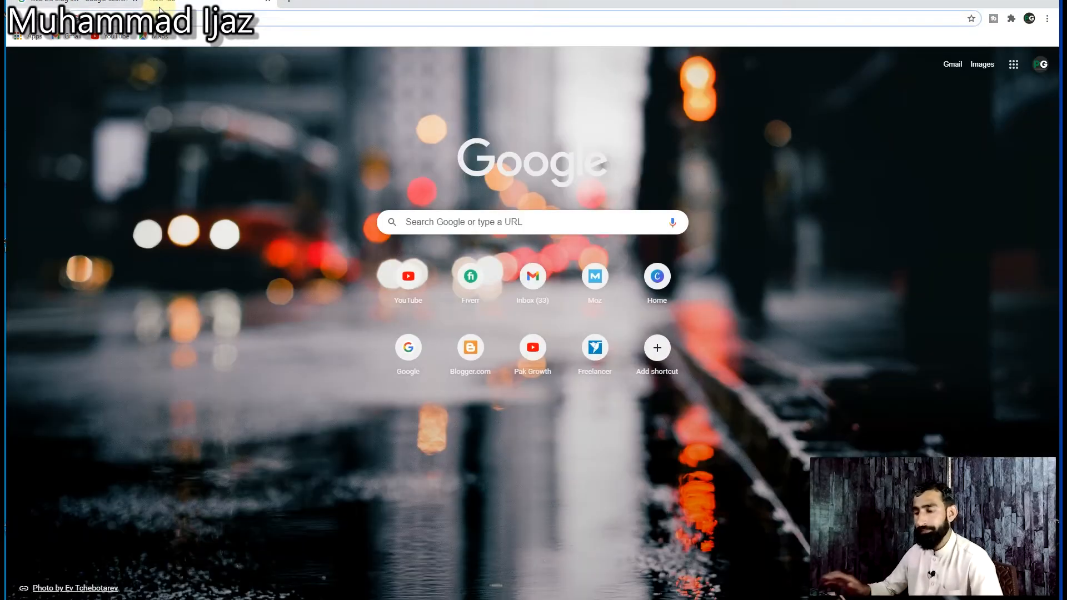
pyautogui.hotkey('ctrl', 'v')
pyautogui.press('Return')
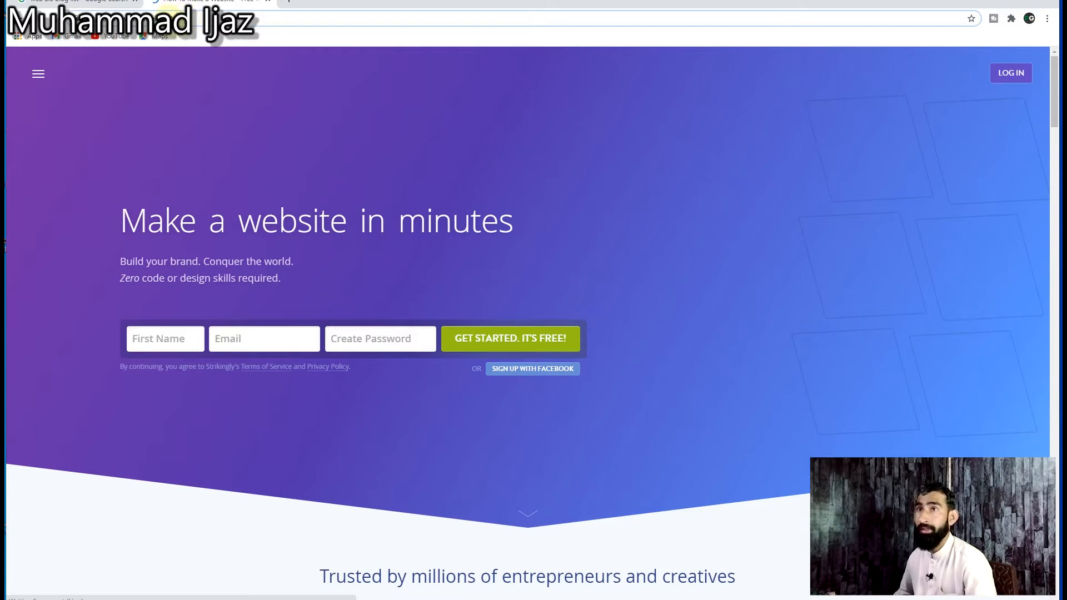
# Step: Copy the Strikingly homepage address and check its authority with the Ahrefs Website Authority Checker in a new tab
pyautogui.rightClick(162, 20)
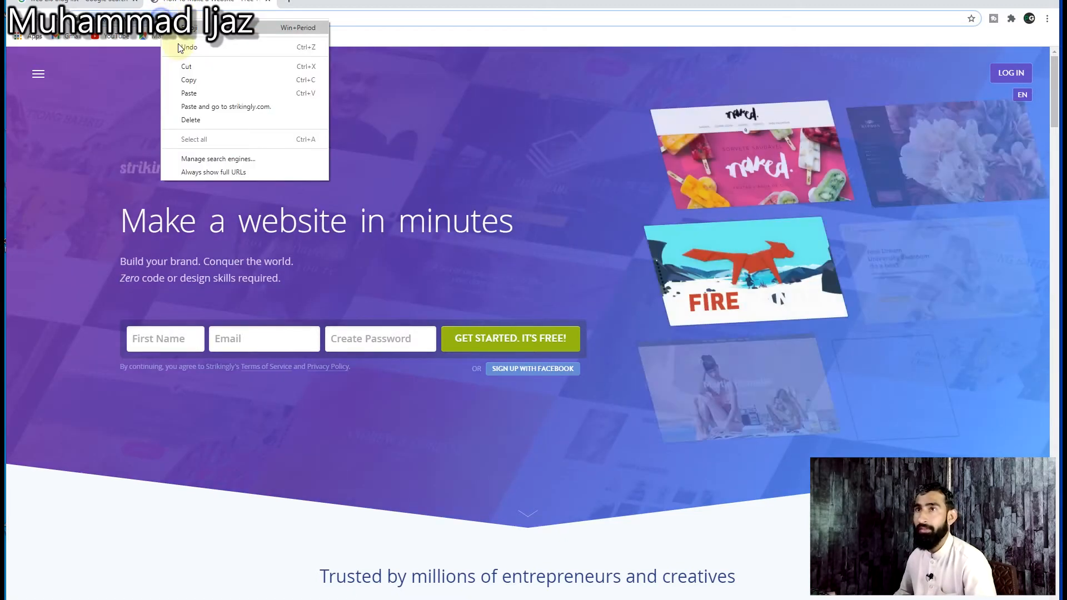
pyautogui.click(192, 80)
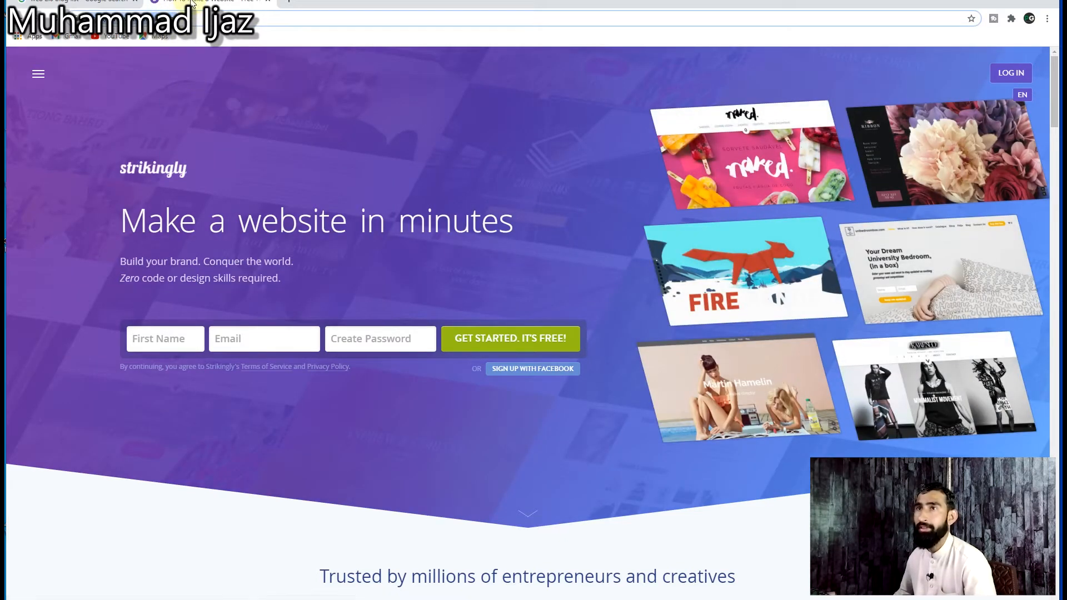
pyautogui.hotkey('ctrl', 't')
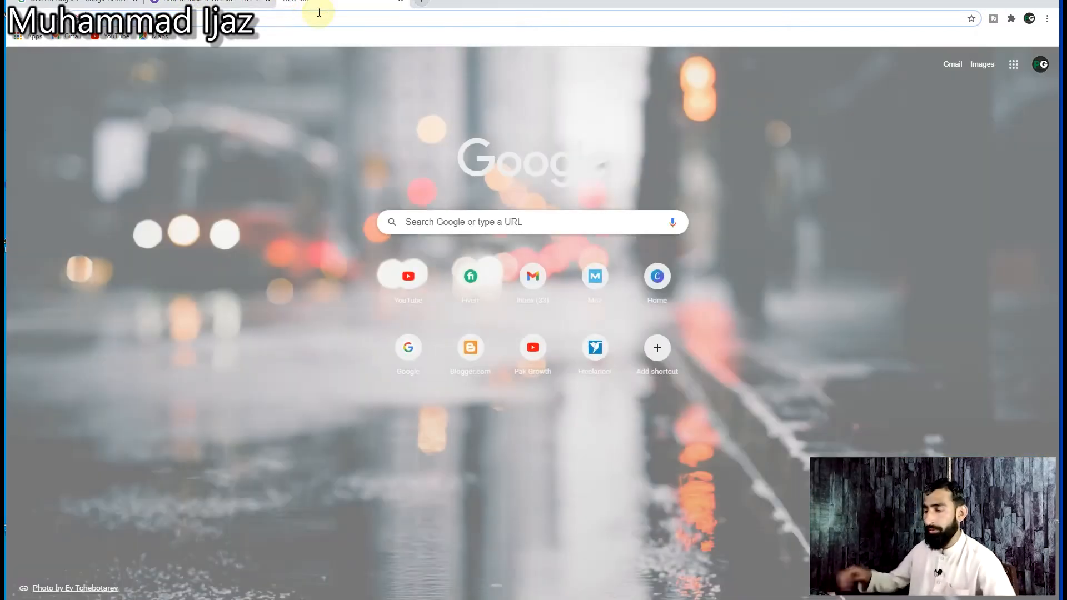
pyautogui.write('ah')
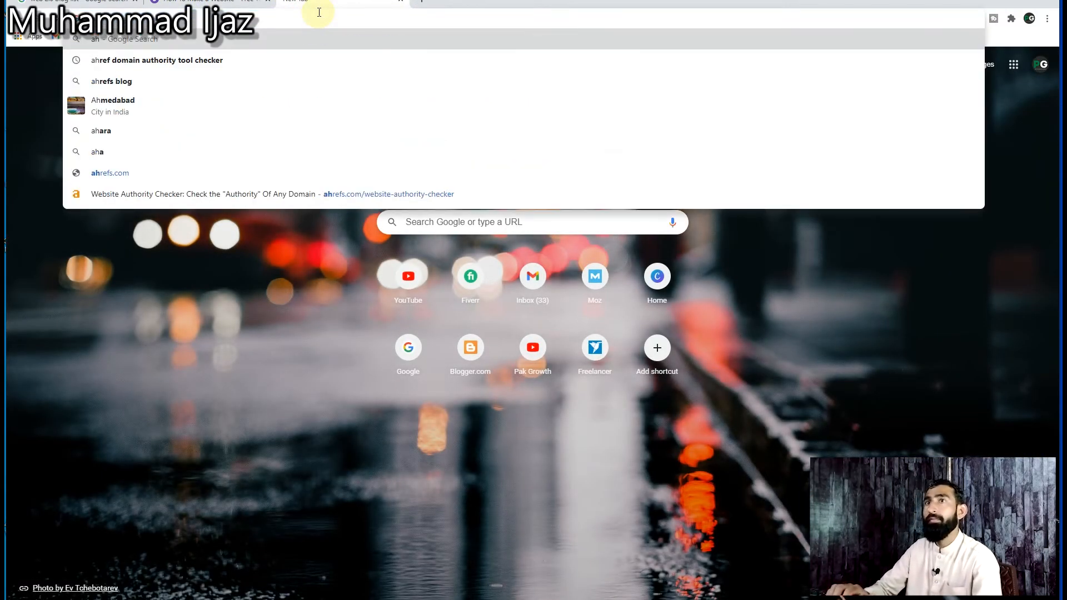
pyautogui.write('ref')
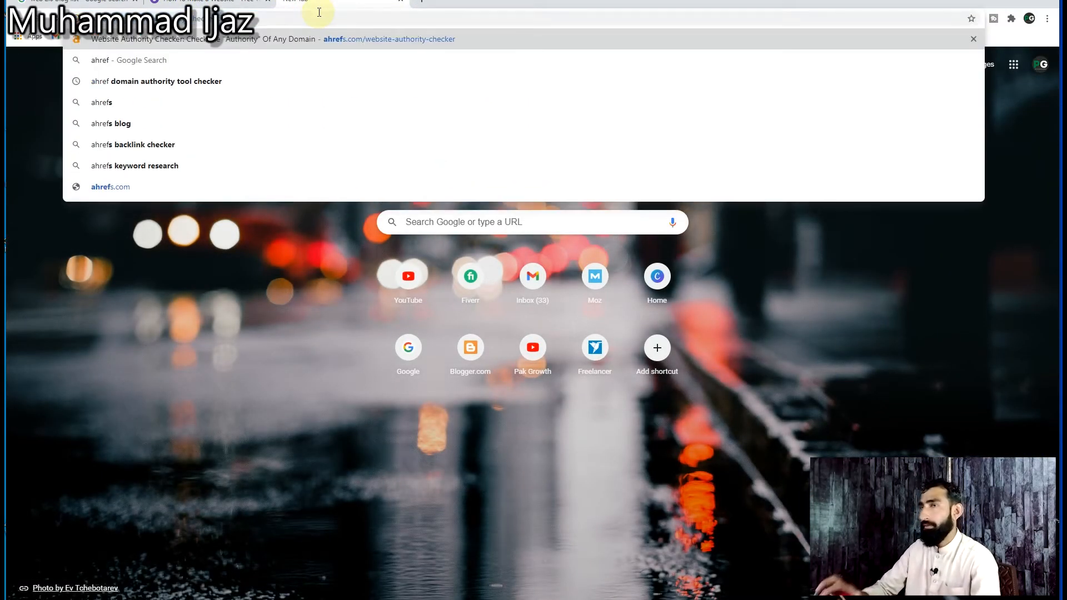
pyautogui.press('Return')
pyautogui.click(307, 217)
pyautogui.hotkey('ctrl', 'v')
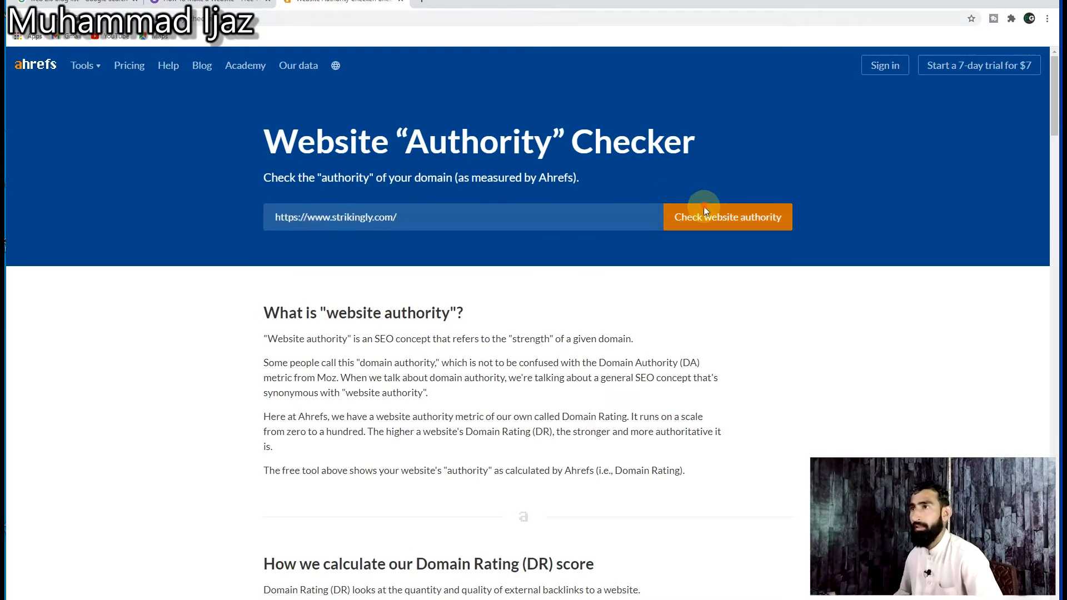
pyautogui.click(692, 225)
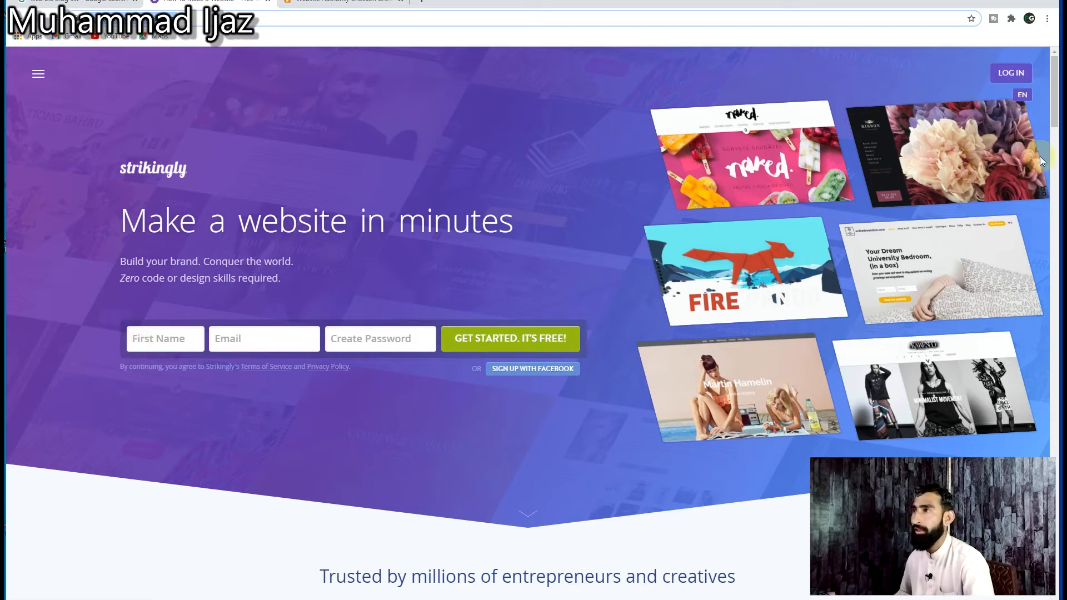
# Step: Sign up for a free Strikingly account with the name Pak Growth, the account e-mail and the browser's suggested password, and dismiss the saved-password notice
pyautogui.click(1012, 74)
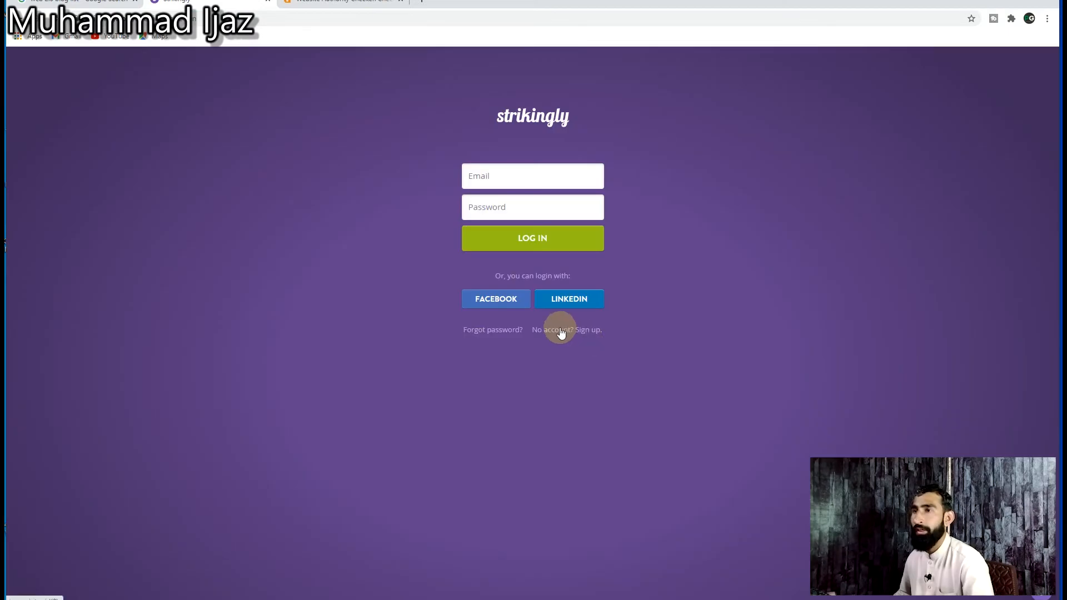
pyautogui.click(561, 331)
pyautogui.click(308, 181)
pyautogui.write('Pak Growth')
pyautogui.press('Tab')
pyautogui.press('Tab')
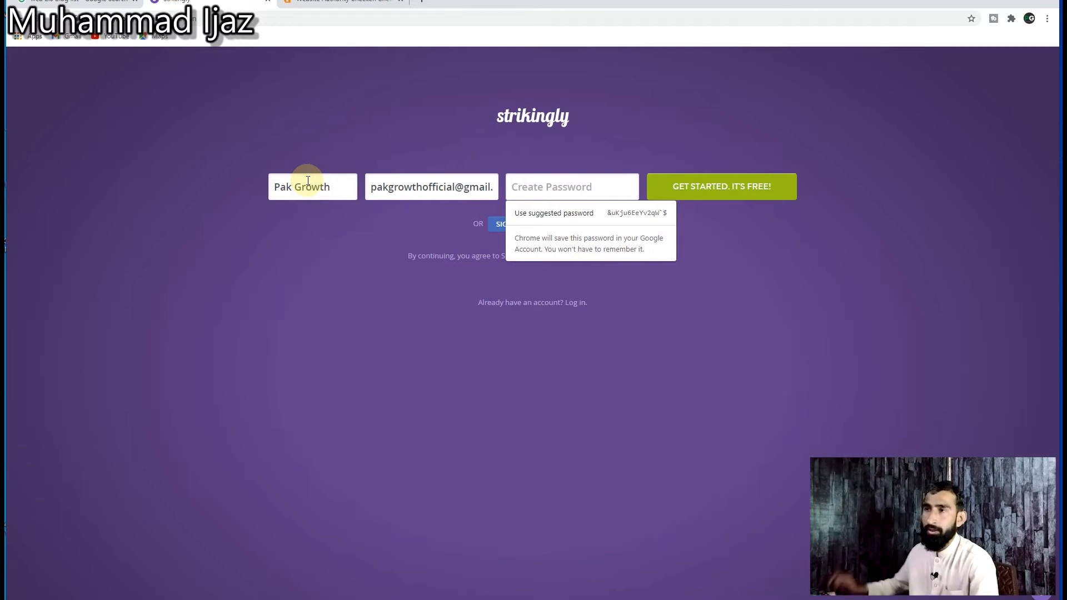
pyautogui.click(615, 221)
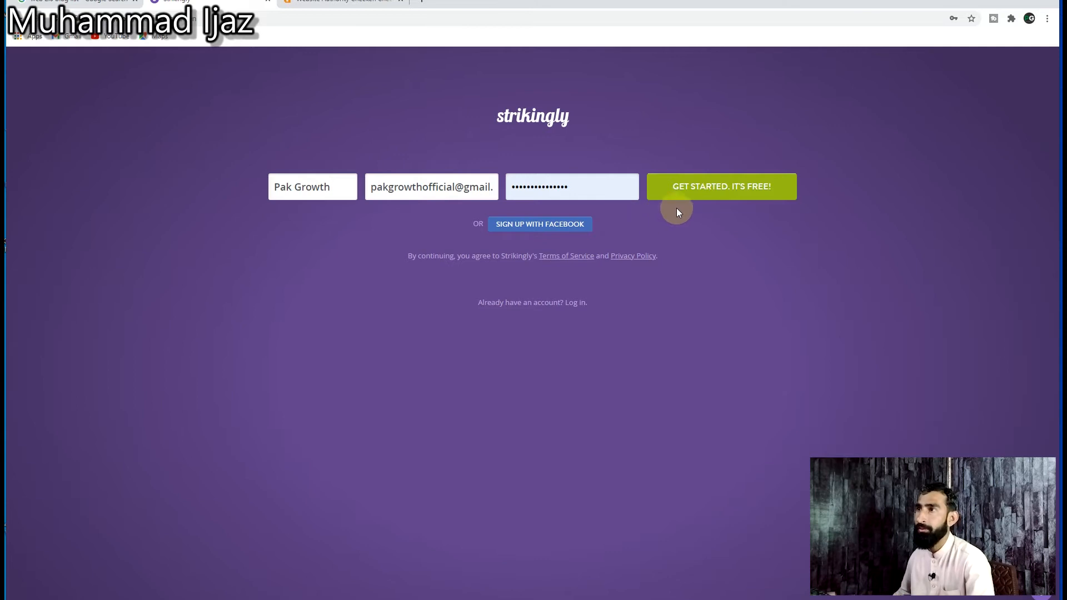
pyautogui.click(691, 195)
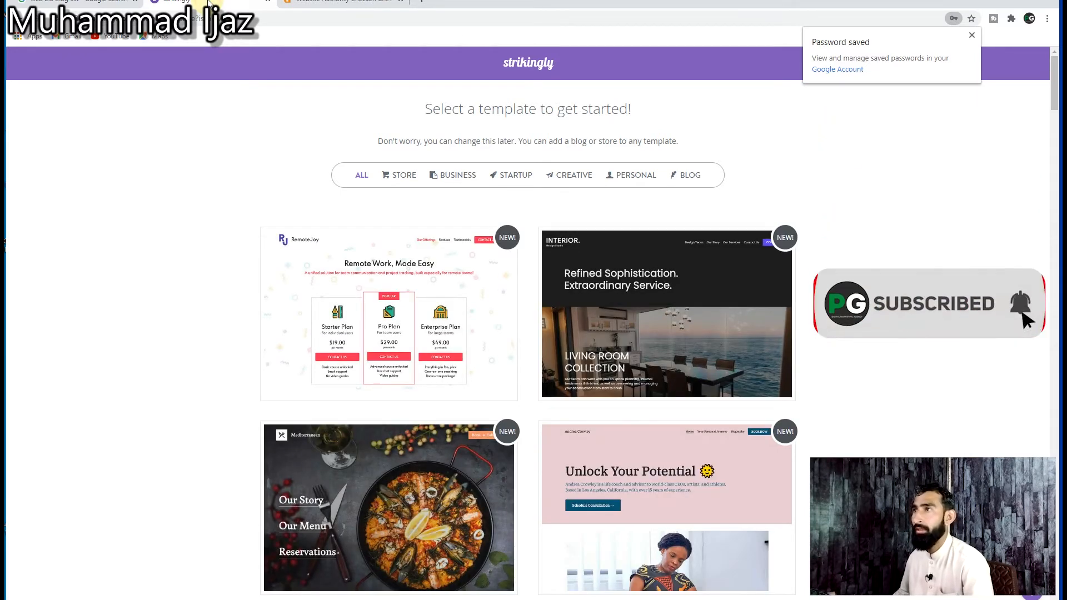
pyautogui.click(973, 36)
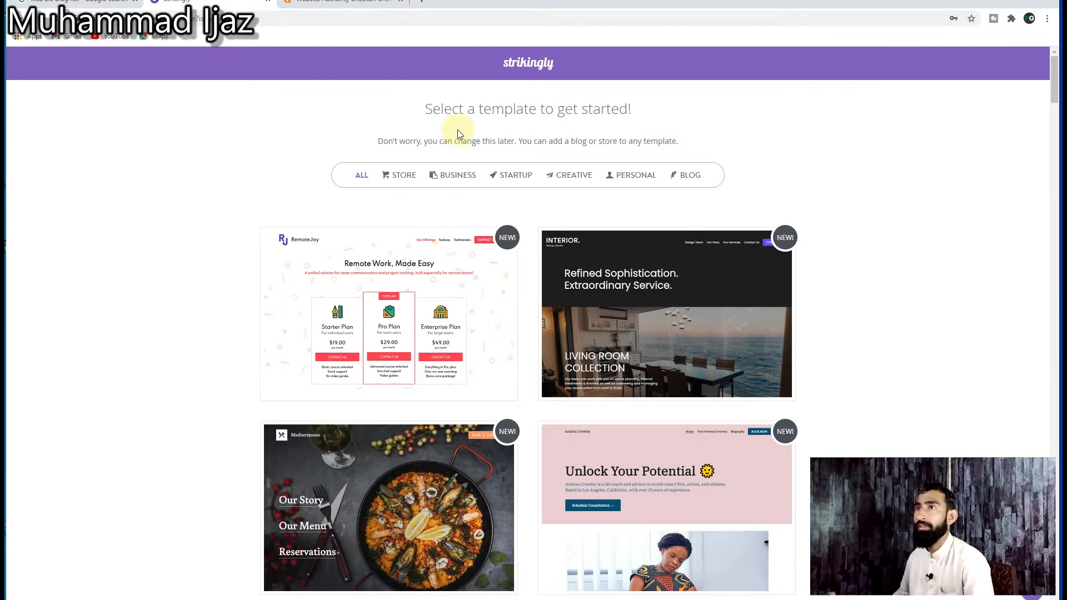
# Step: Filter the templates to the Blog category, start editing the Ink Blog template and decline the editor tour
pyautogui.click(695, 175)
pyautogui.click(635, 178)
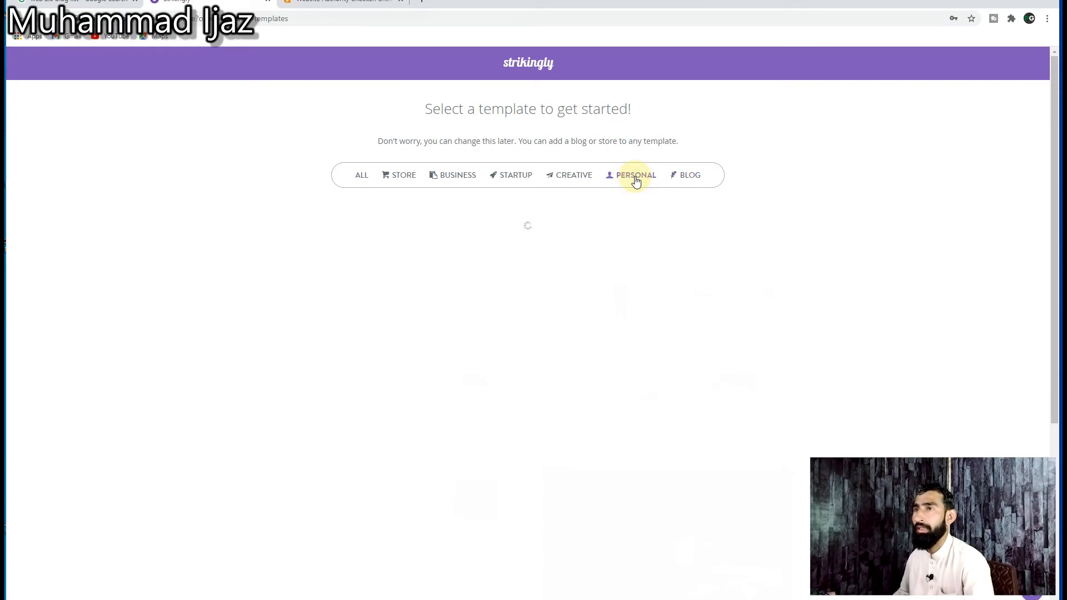
pyautogui.click(690, 177)
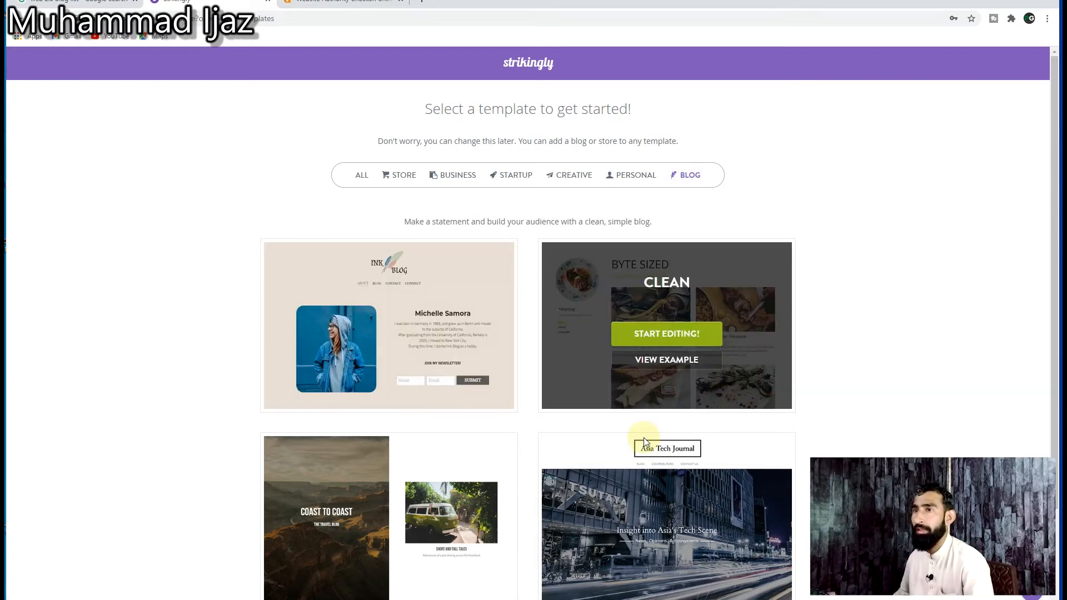
pyautogui.scroll(-2, 643, 438)
pyautogui.moveTo(419, 231)
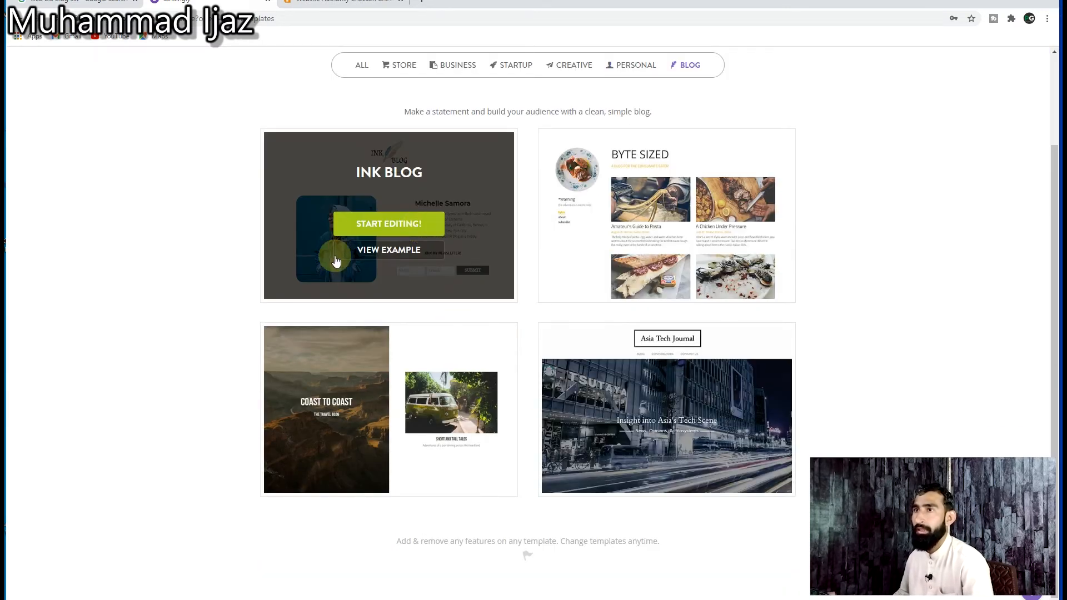
pyautogui.click(381, 229)
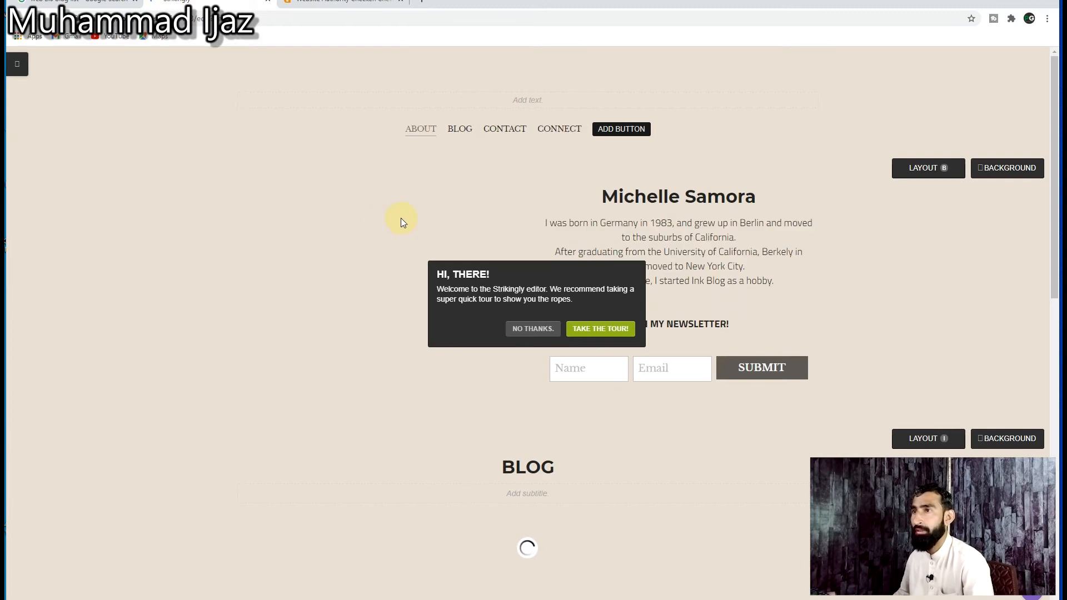
pyautogui.click(536, 329)
# Step: Look through the template's About, Blog and Contact sections in the editor
pyautogui.click(722, 316)
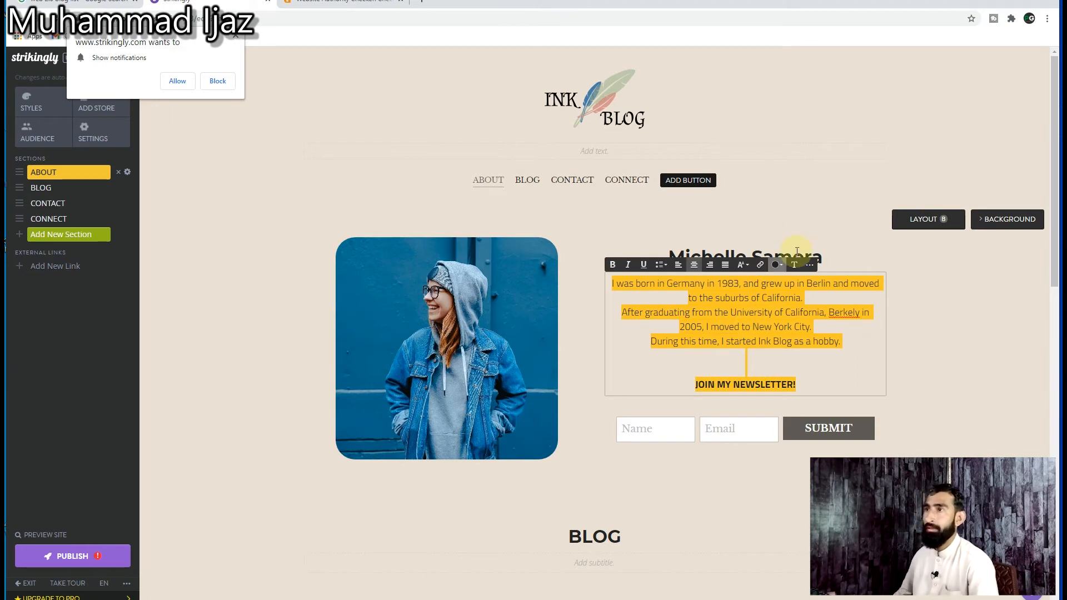
pyautogui.click(639, 253)
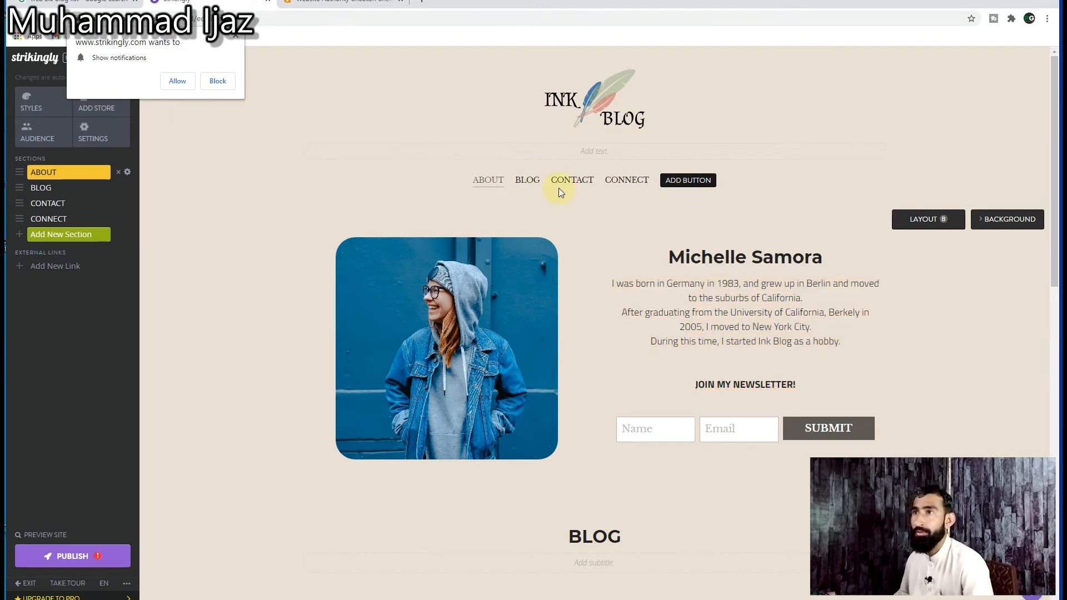
pyautogui.click(528, 182)
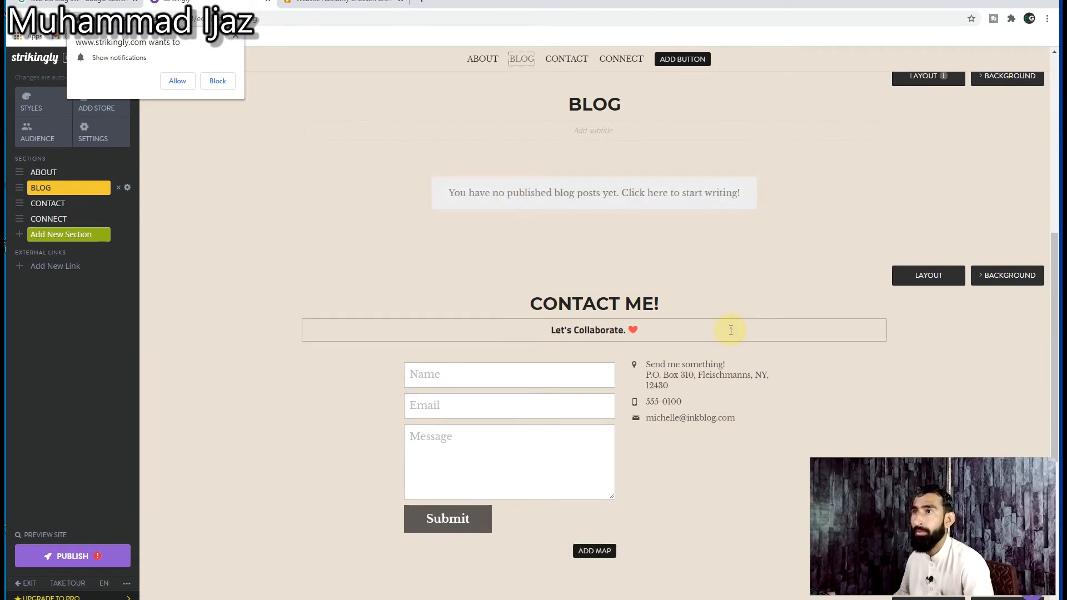
pyautogui.scroll(5, 621, 295)
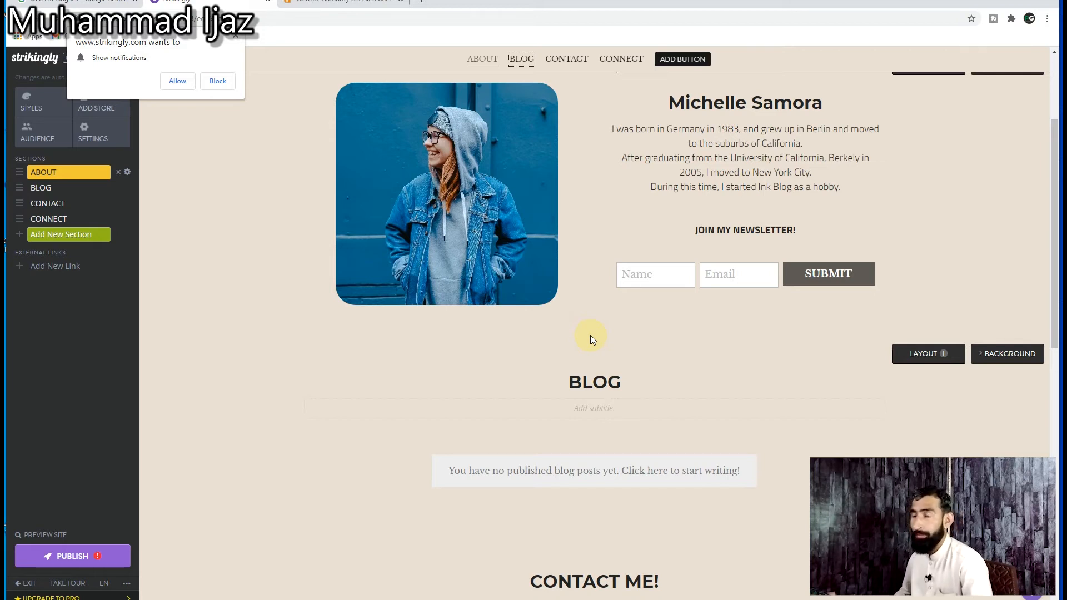
pyautogui.scroll(3, 719, 451)
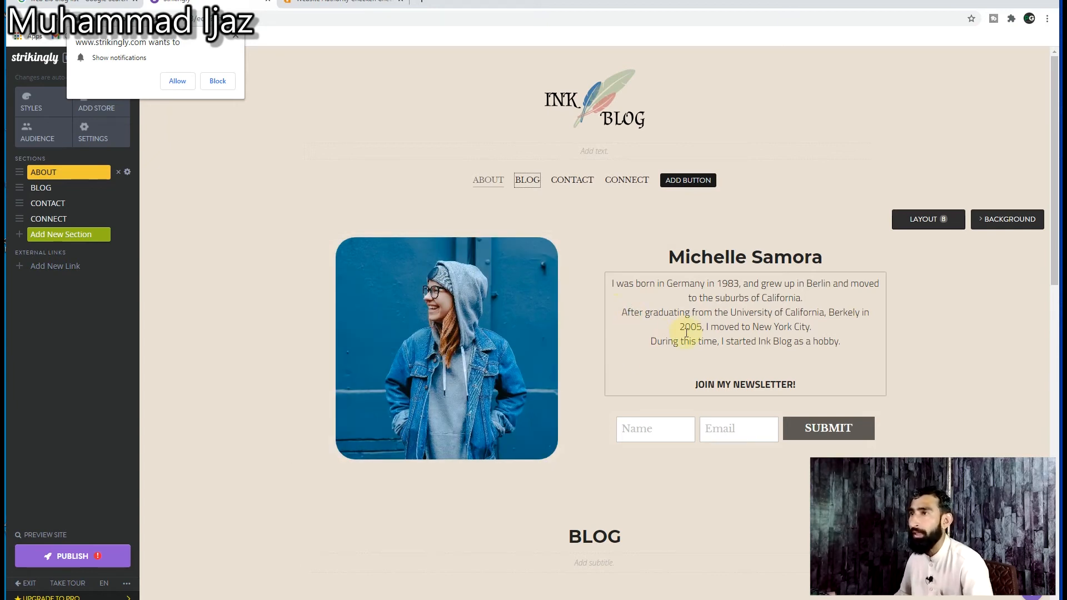
# Step: Replace the name heading beside the portrait in the About section with "Pak Growth"
pyautogui.tripleClick(715, 257)
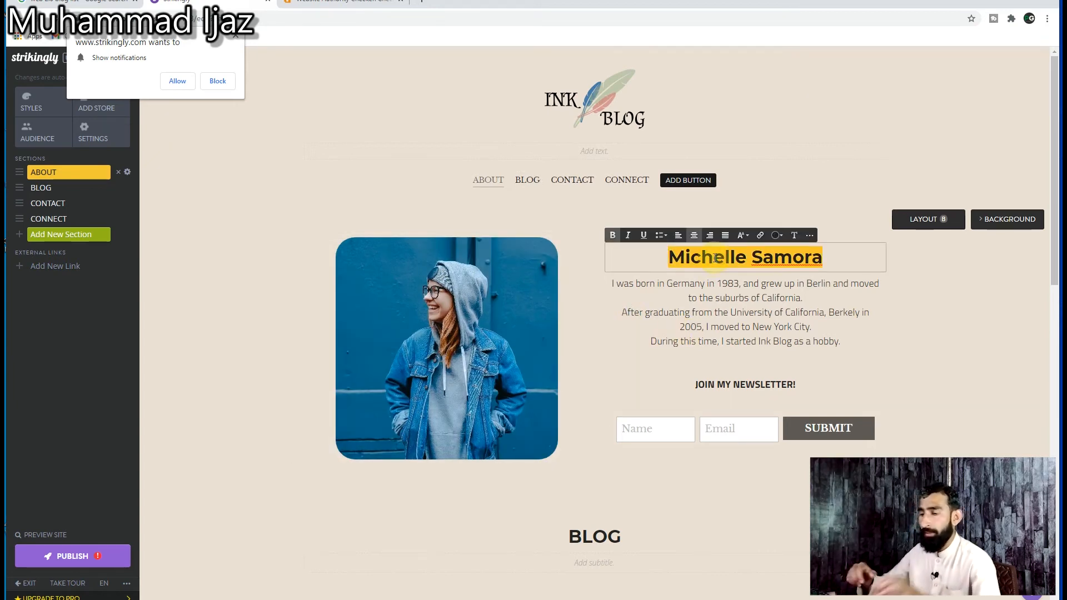
pyautogui.write('Pak Grw')
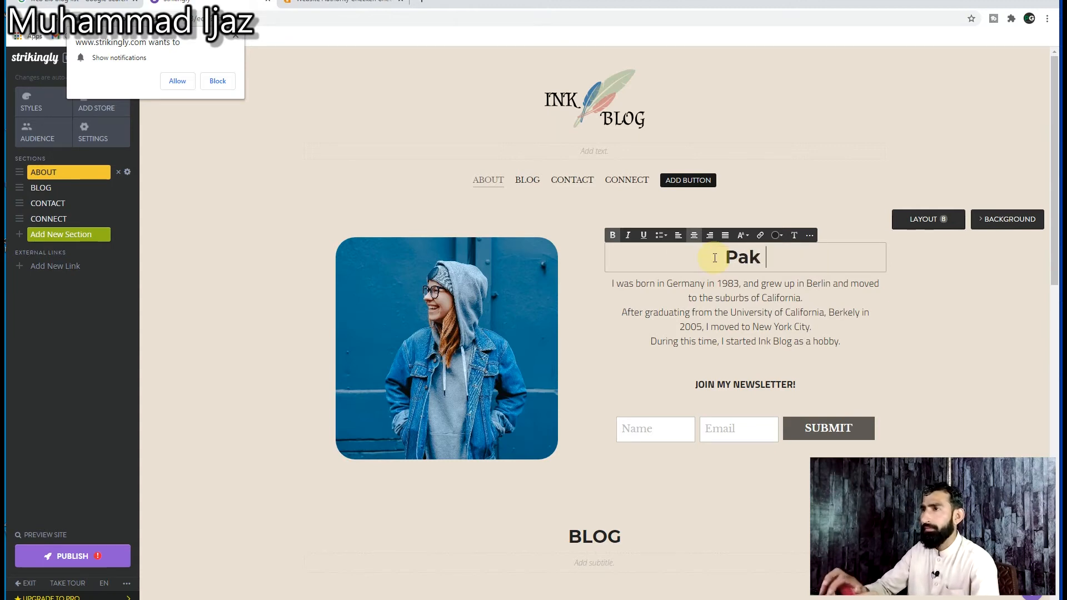
pyautogui.press('BackSpace')
pyautogui.write('owth')
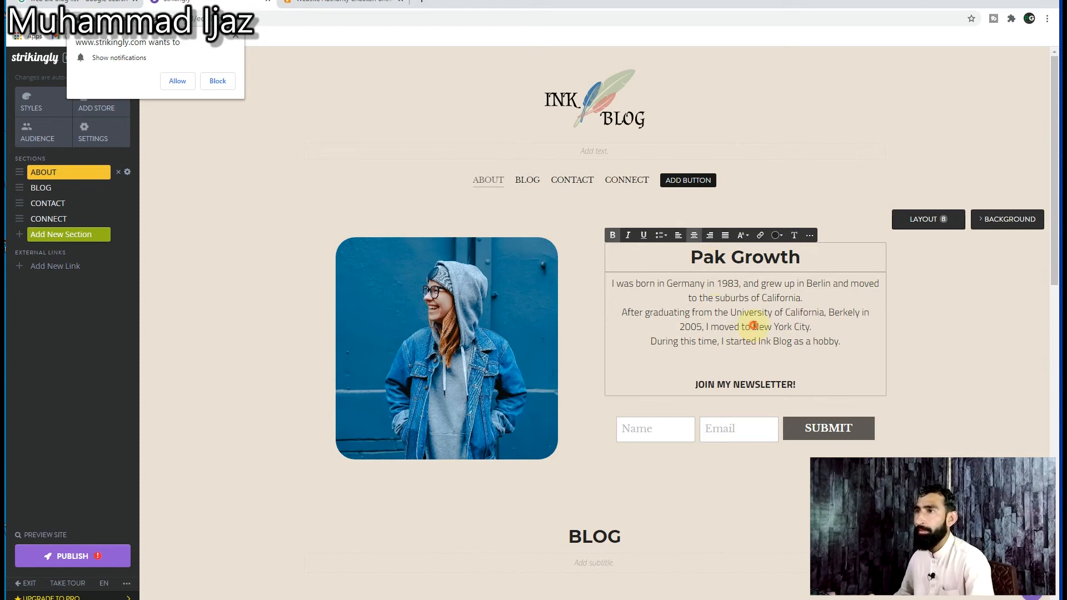
# Step: Replace the About section's biography with "We are digital marketing agency offering our services in the field of digital marketing."
pyautogui.tripleClick(753, 327)
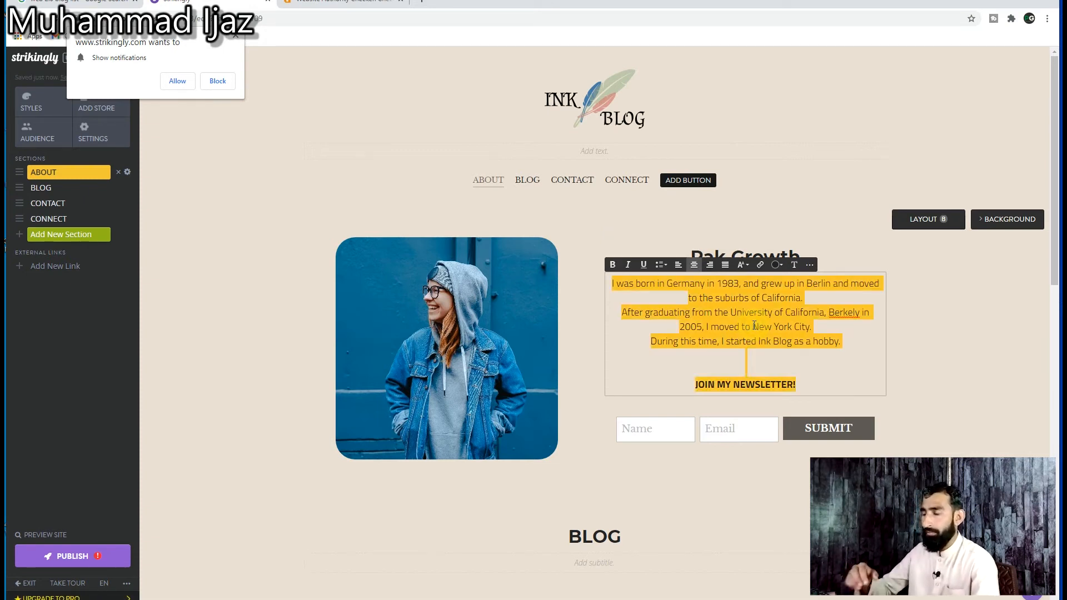
pyautogui.write('We are digital marketing agency offering our services in the field of digital marketing')
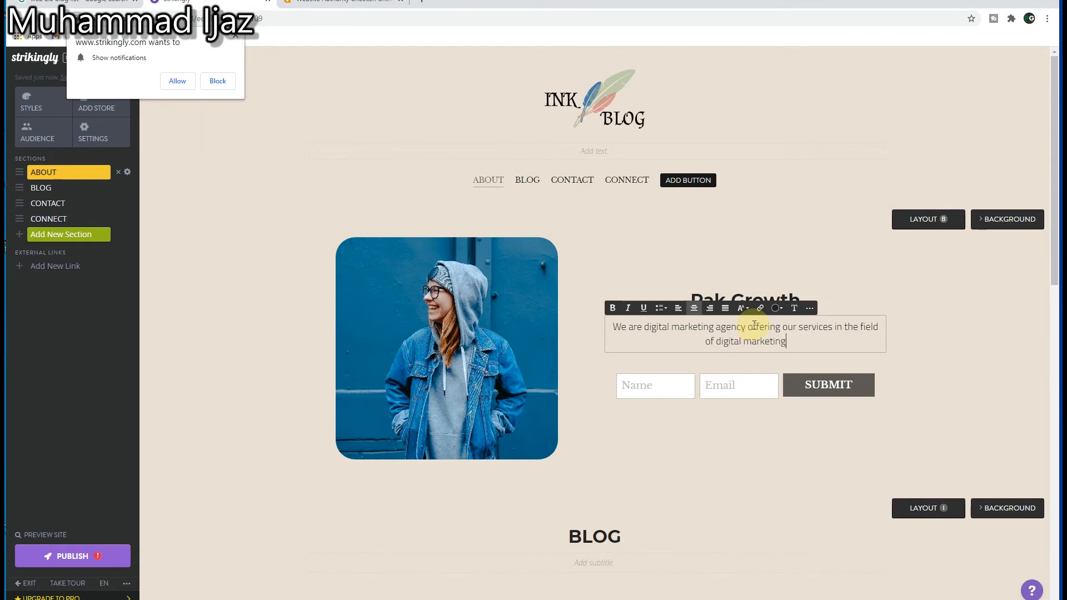
pyautogui.write('.')
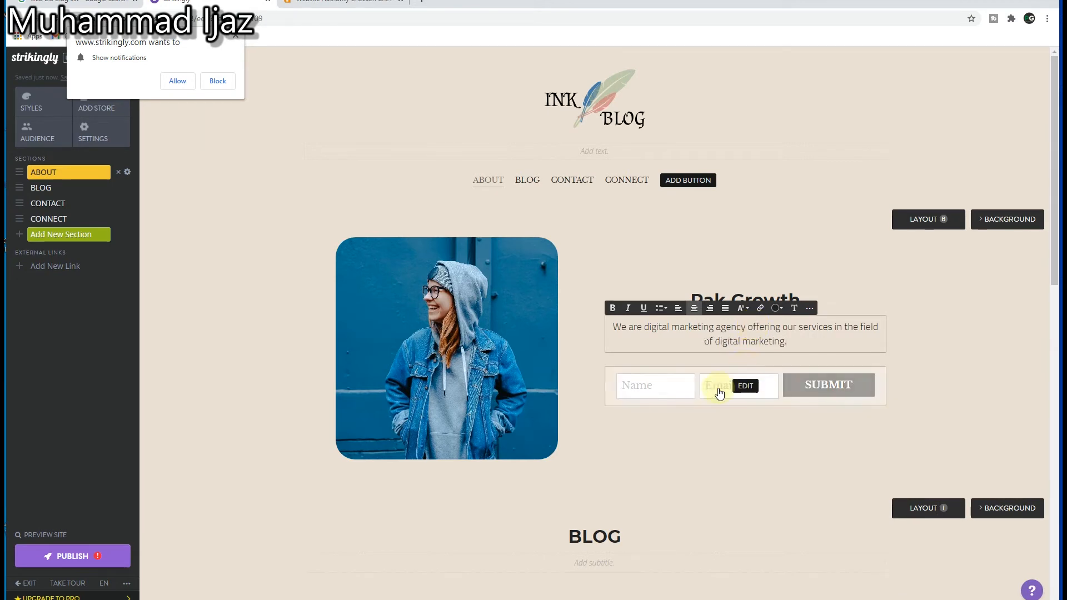
# Step: Start writing a new blog post from the Blog section's post manager, dismissing the browser's notification request
pyautogui.click(719, 389)
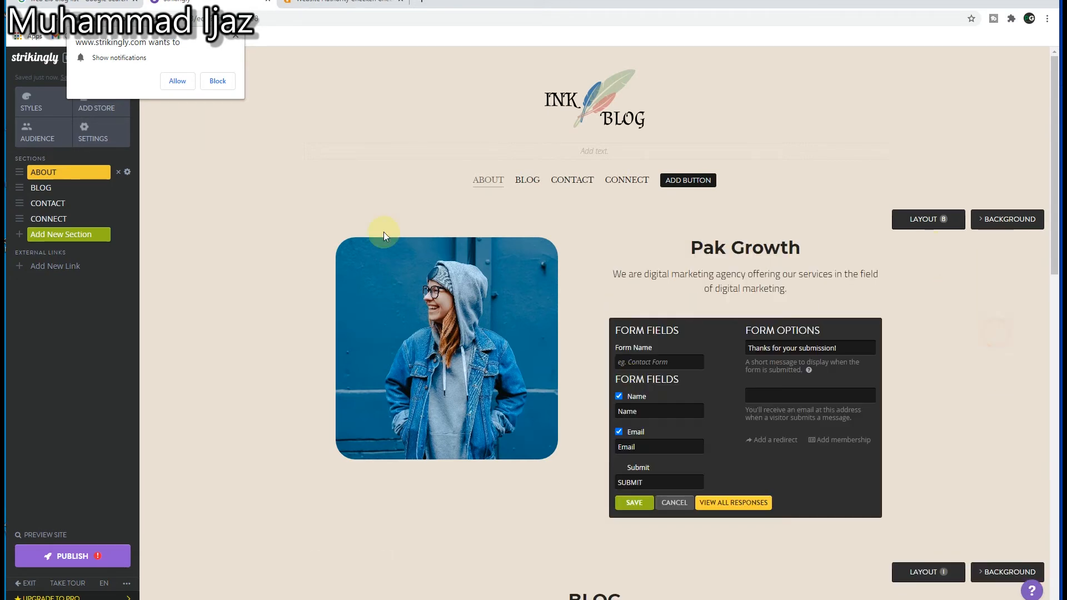
pyautogui.click(49, 190)
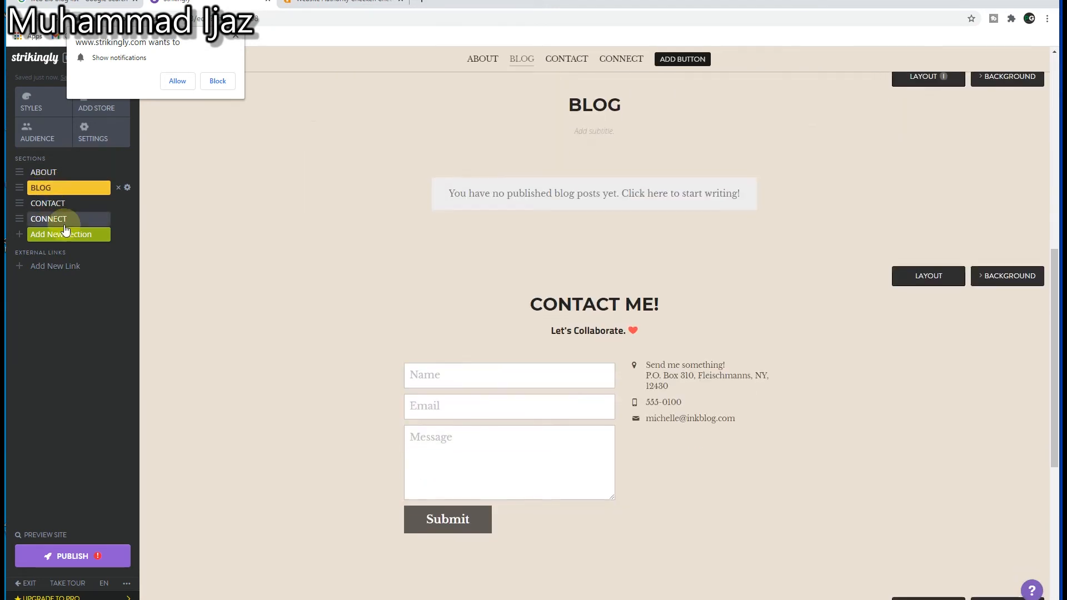
pyautogui.moveTo(592, 192)
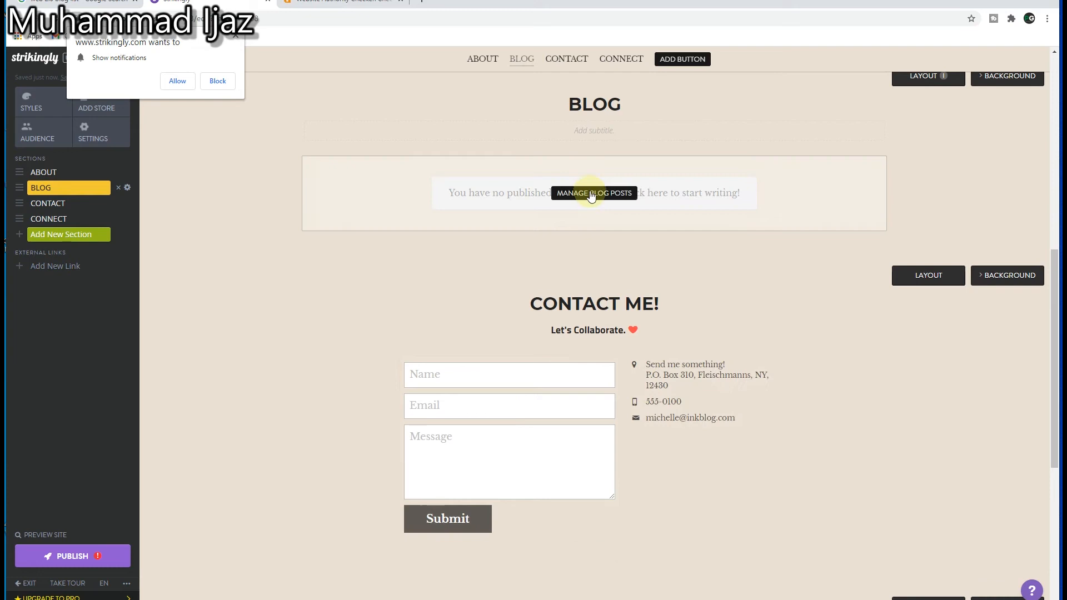
pyautogui.click(591, 194)
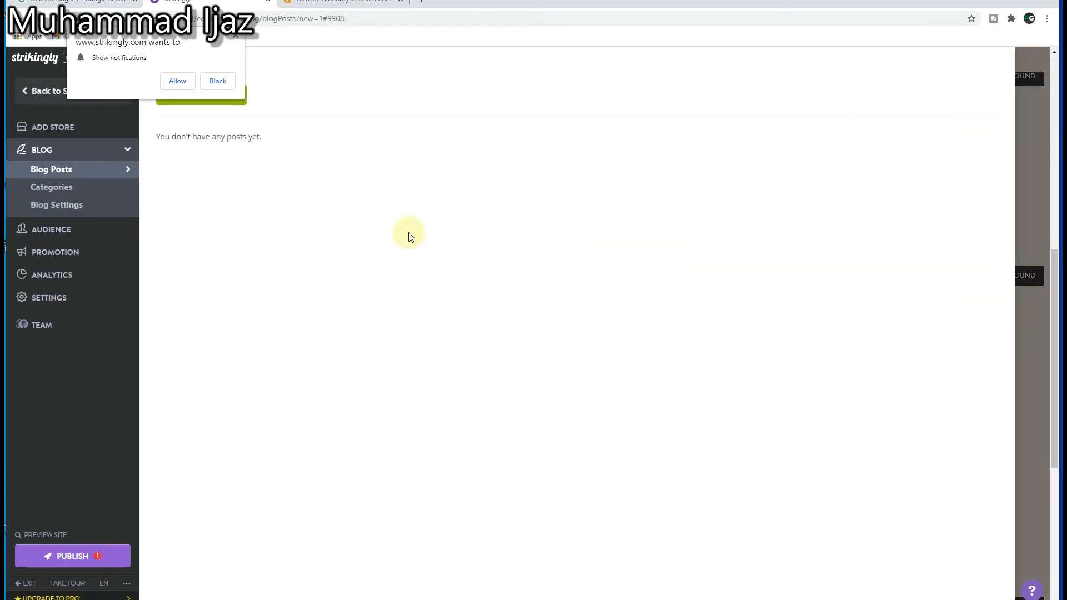
pyautogui.click(236, 35)
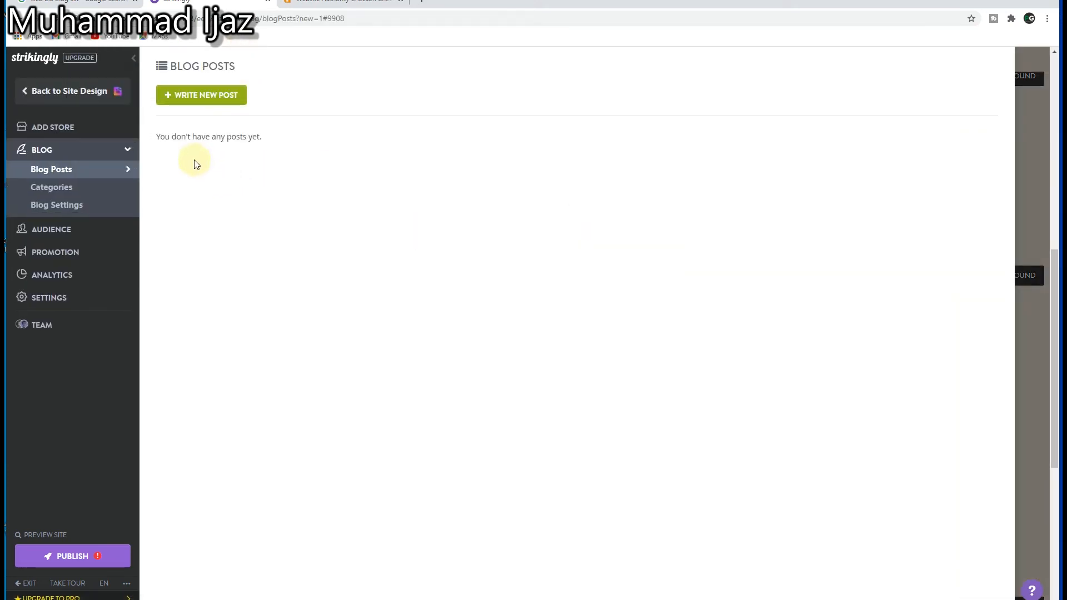
pyautogui.click(199, 100)
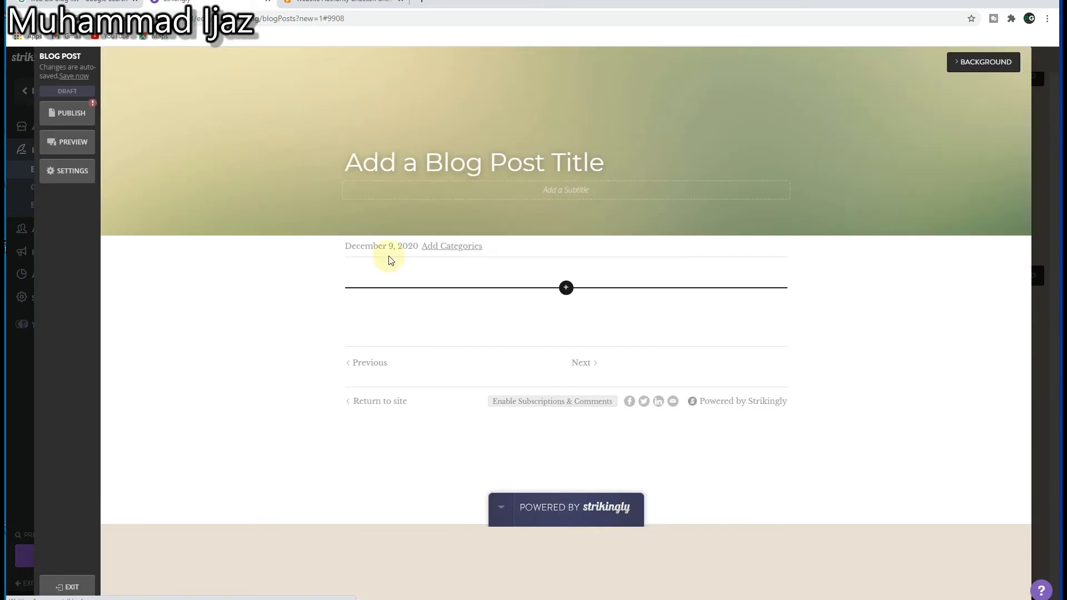
# Step: Set the blog post's title to "The top digital marketing agencies 2021"
pyautogui.moveTo(448, 319)
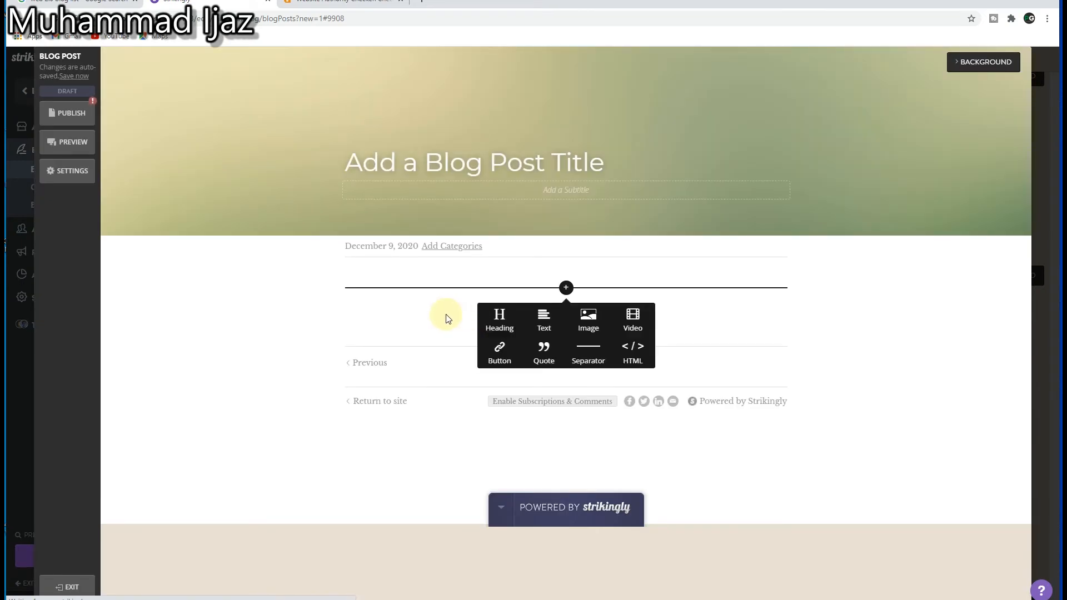
pyautogui.click(388, 162)
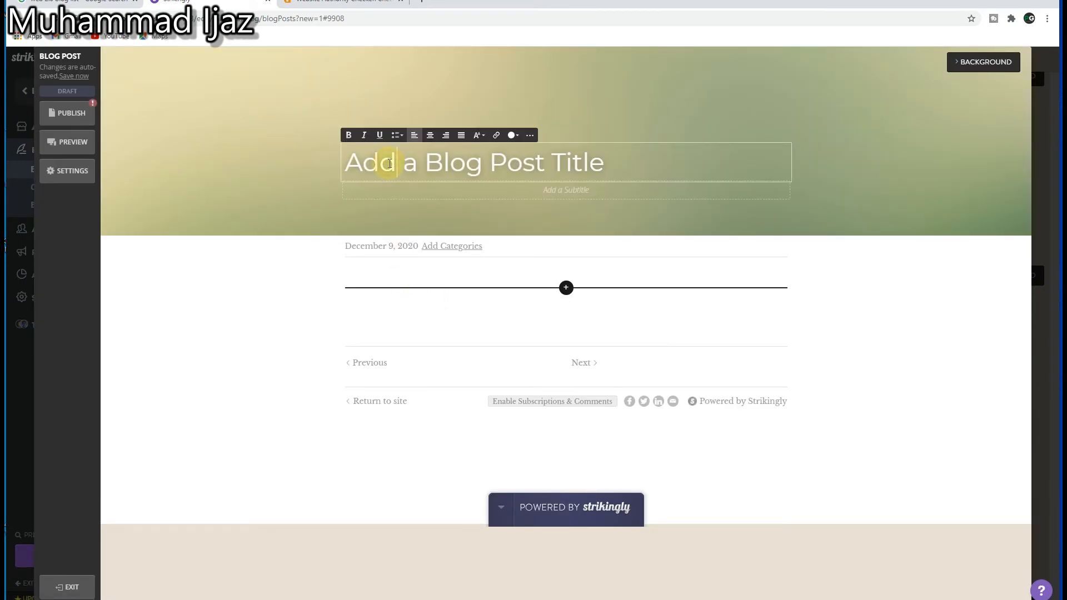
pyautogui.tripleClick(521, 166)
pyautogui.press('BackSpace')
pyautogui.write('The top digital marketing')
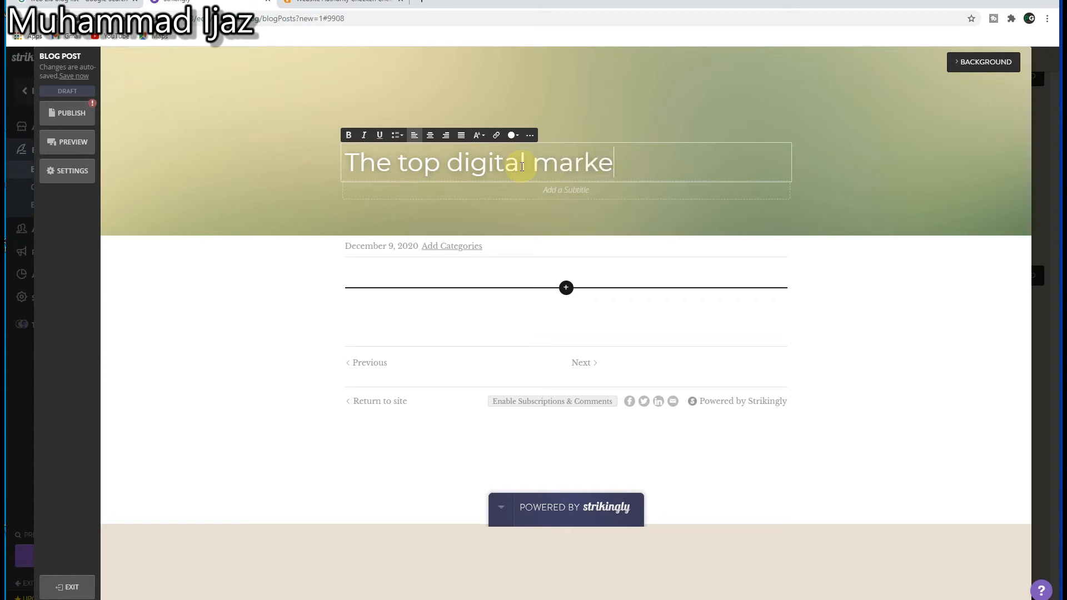
pyautogui.write('agen')
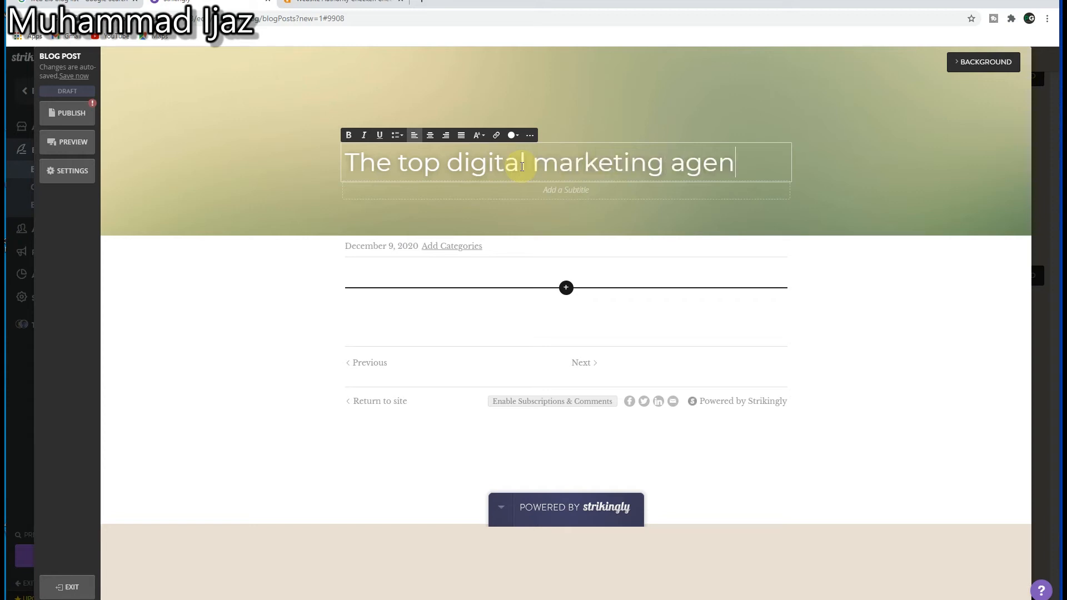
pyautogui.write('cies ')
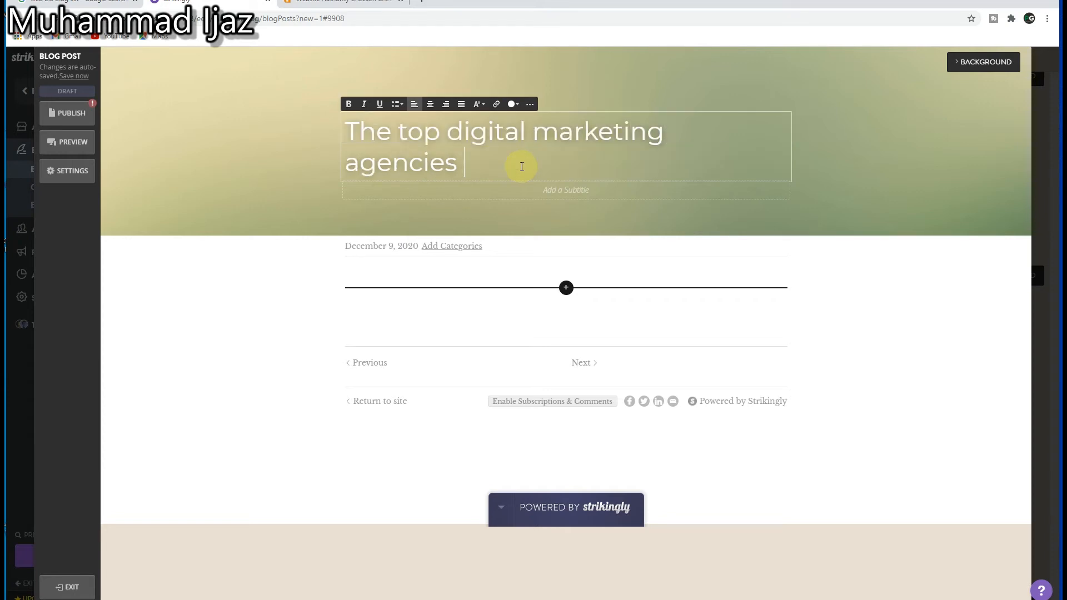
pyautogui.write('2021')
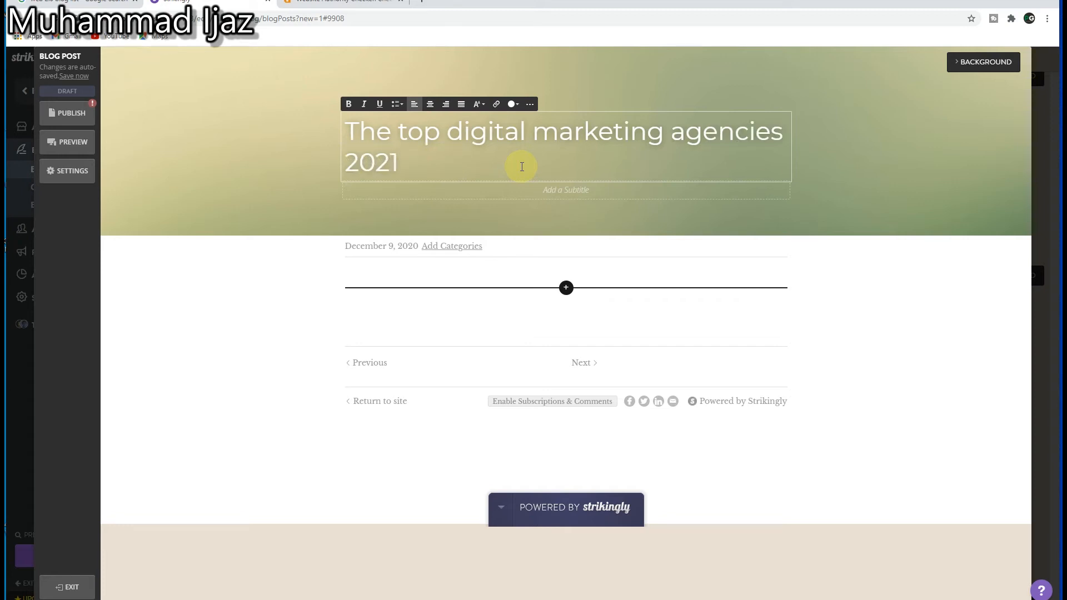
# Step: Add the subtitle "Digital Marketing" beneath the blog post's title
pyautogui.click(529, 187)
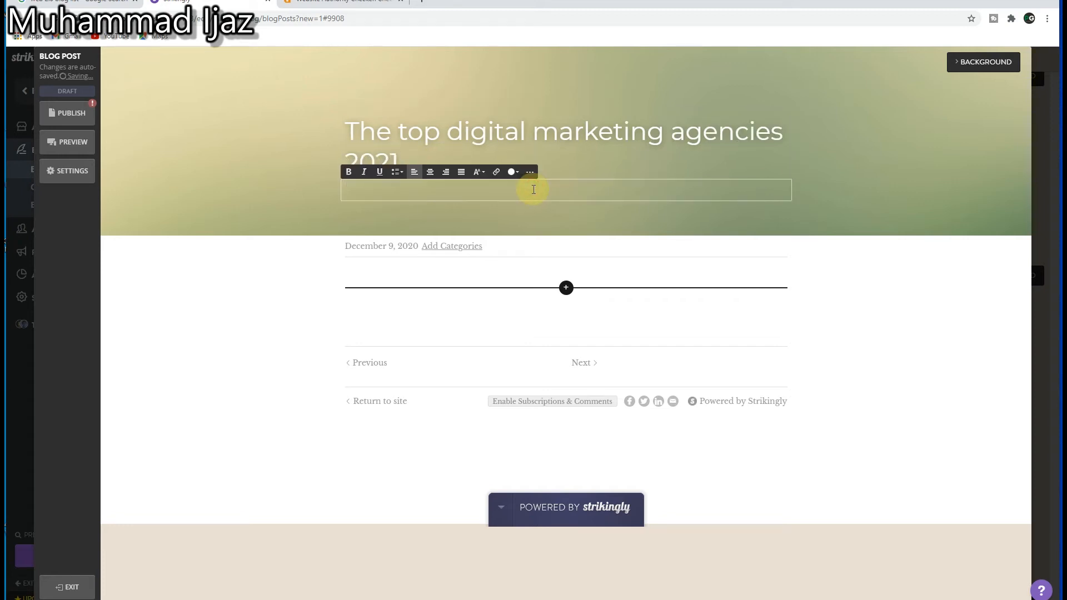
pyautogui.write('Digital Marketing,')
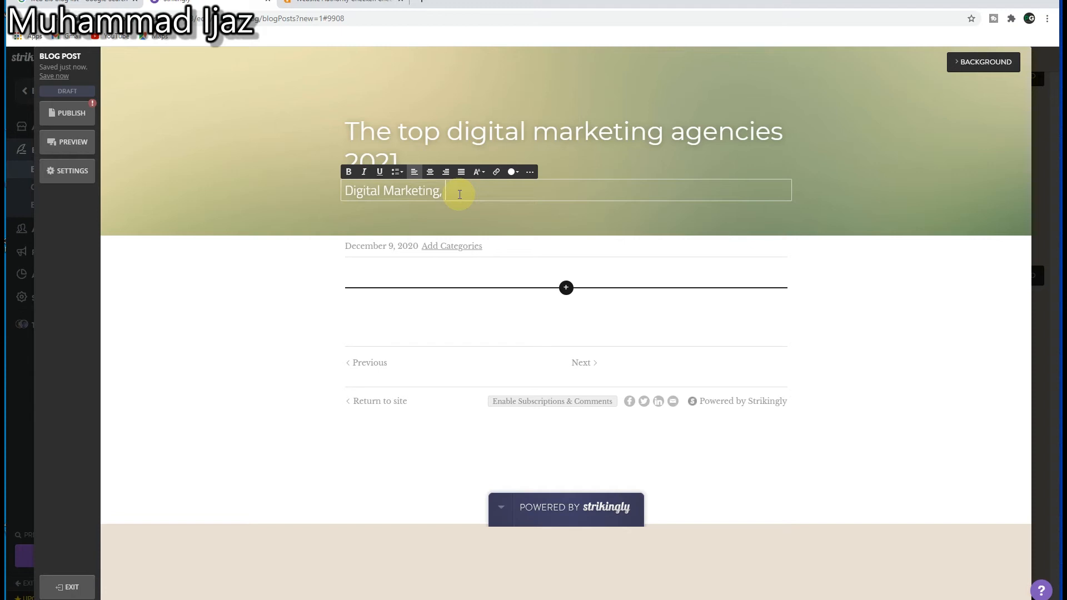
pyautogui.press('BackSpace')
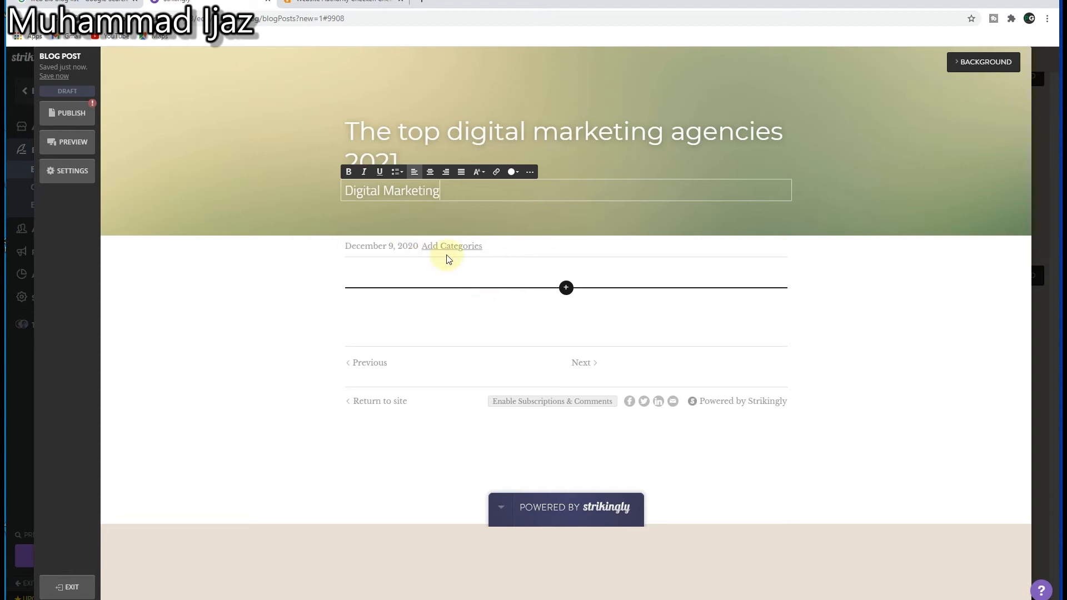
# Step: Add the paragraph "This is our website link. You can follow it to get to our main page where you can know more about our products and service."
pyautogui.click(566, 288)
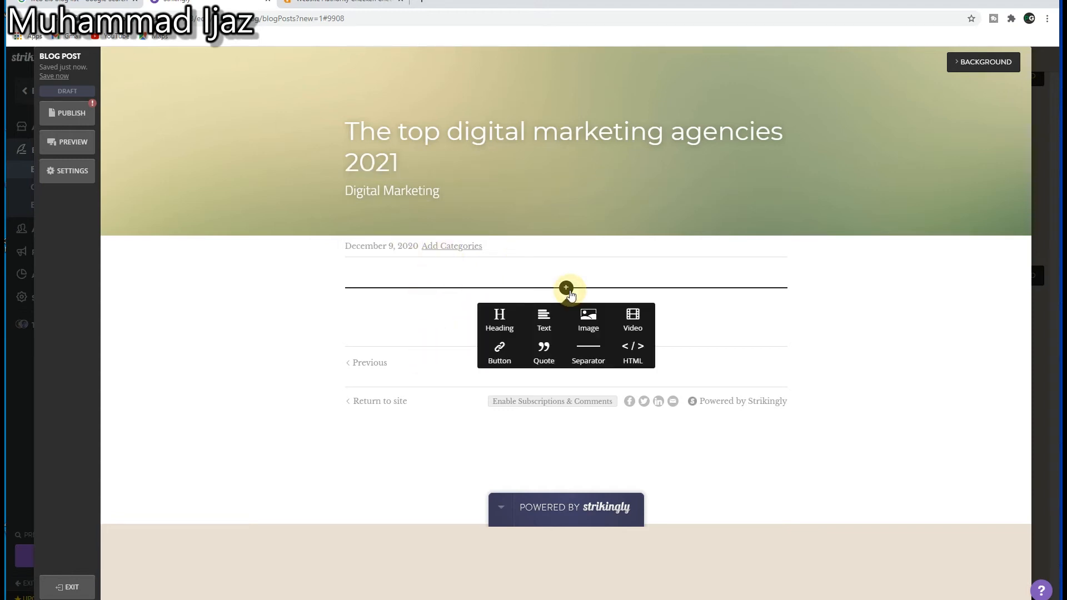
pyautogui.click(544, 321)
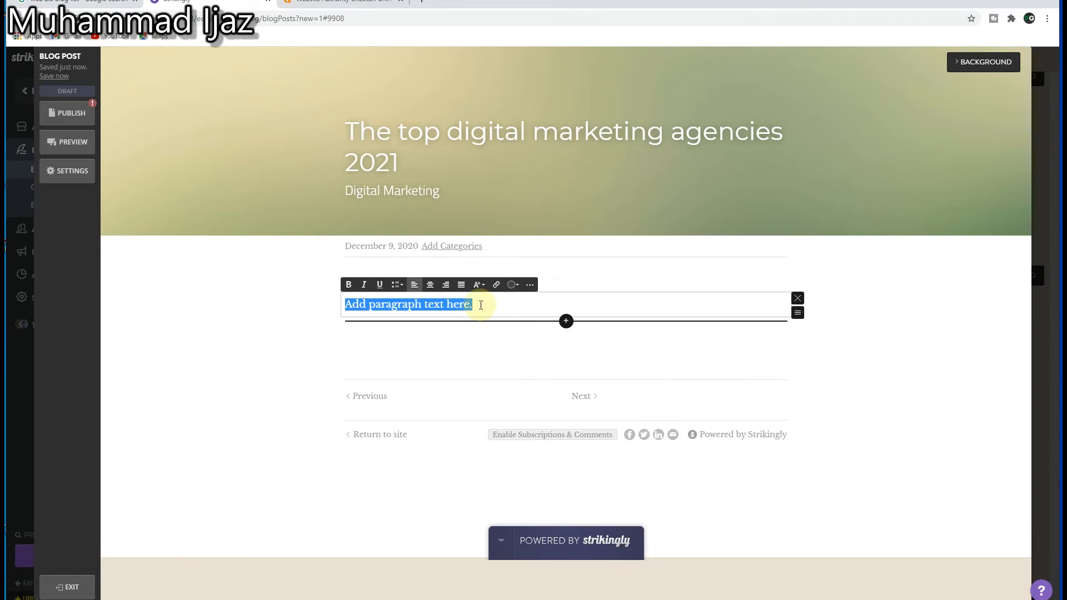
pyautogui.write('This is our website link. You can follow it to get to our main page where you can know more about our products and service.')
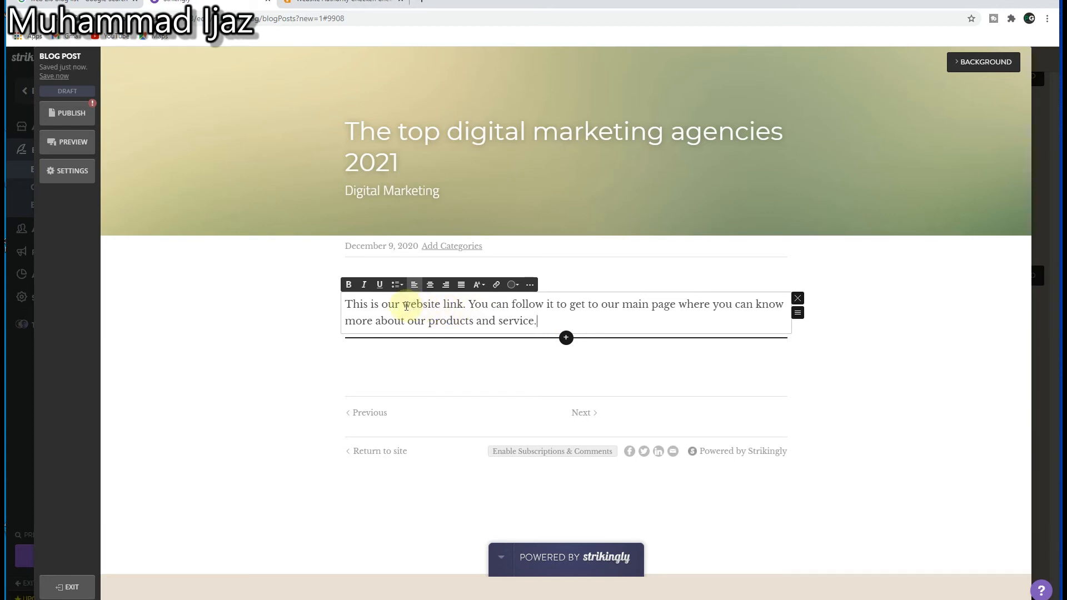
pyautogui.moveTo(402, 305); pyautogui.dragTo(440, 306)
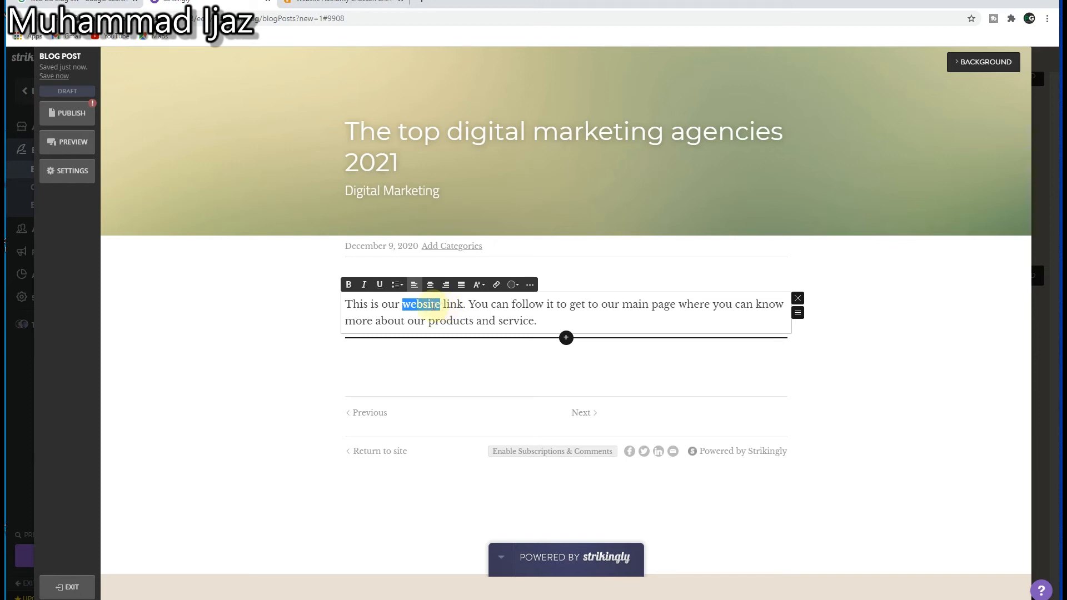
pyautogui.click(408, 306)
pyautogui.moveTo(402, 305); pyautogui.dragTo(464, 305)
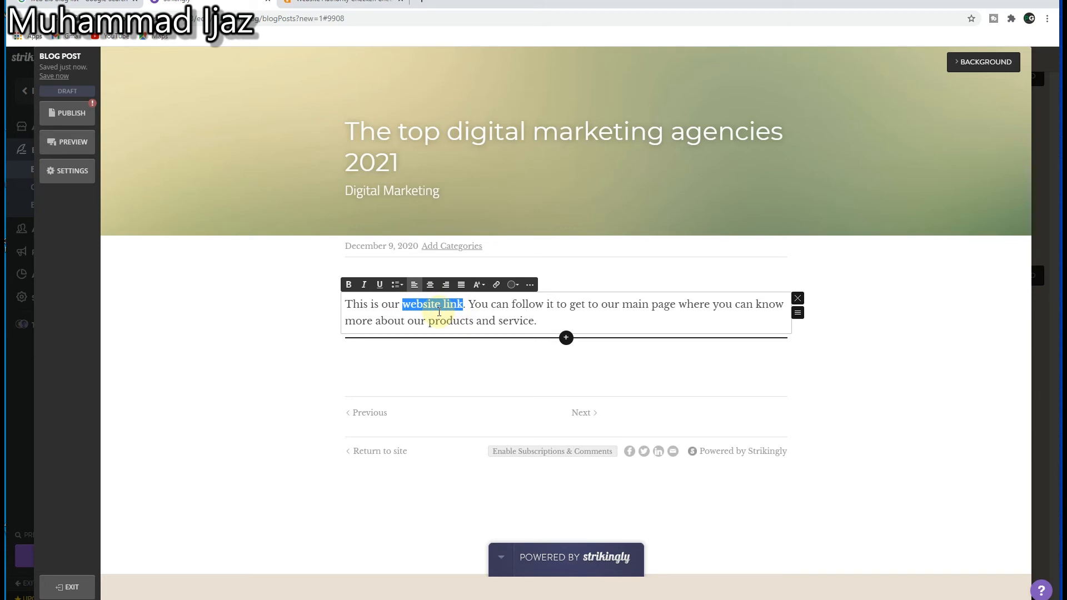
pyautogui.click(496, 287)
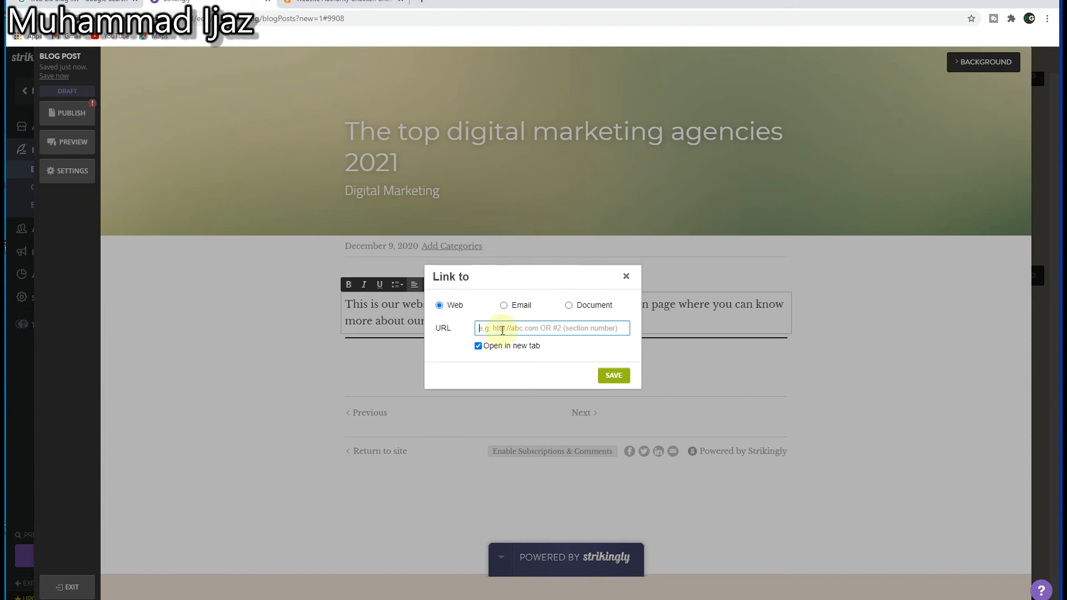
pyautogui.write('www')
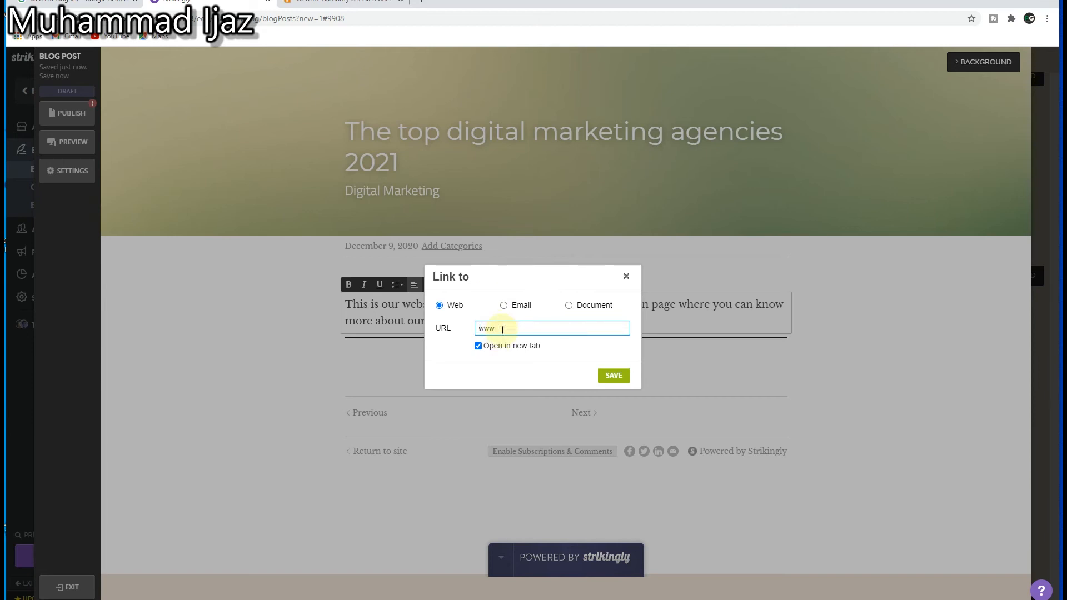
pyautogui.press('BackSpace')
pyautogui.press('BackSpace')
pyautogui.press('BackSpace')
pyautogui.write('https://')
pyautogui.write('www.pakgrowth.com')
pyautogui.click(478, 347)
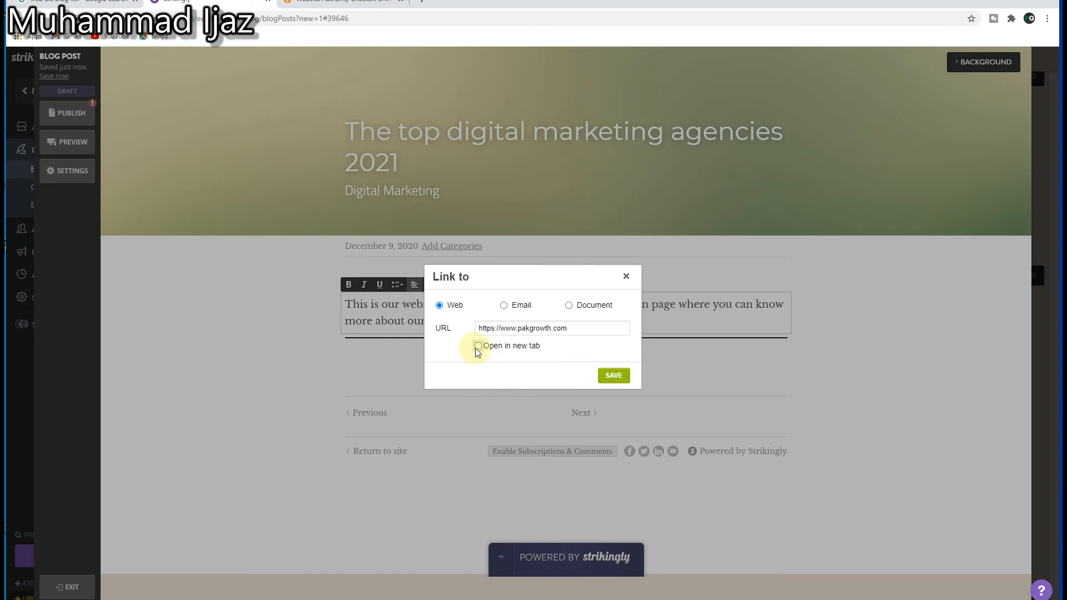
pyautogui.click(477, 346)
pyautogui.click(614, 375)
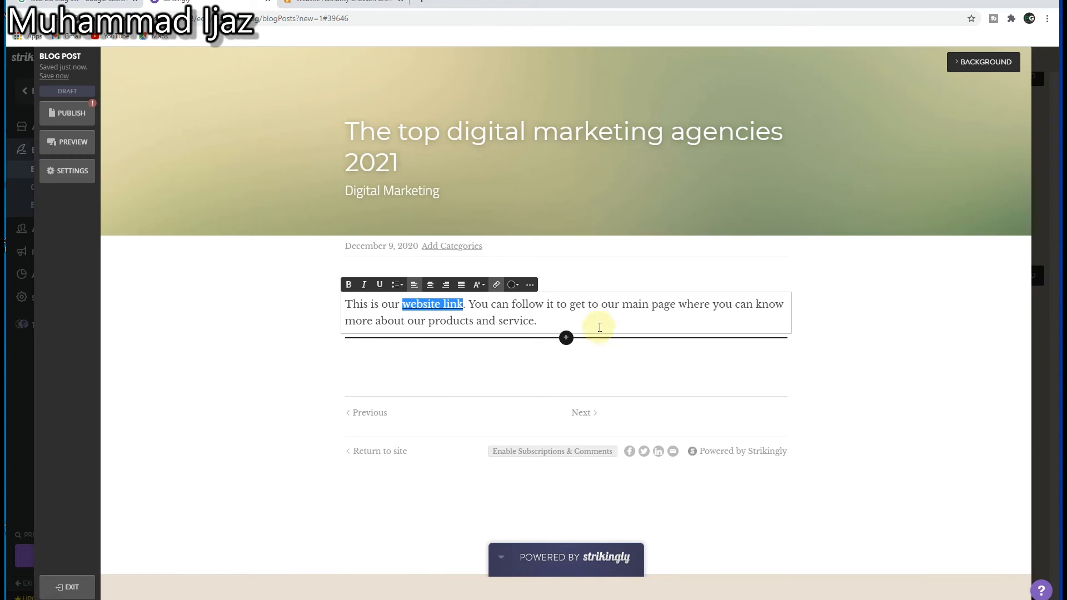
pyautogui.click(461, 306)
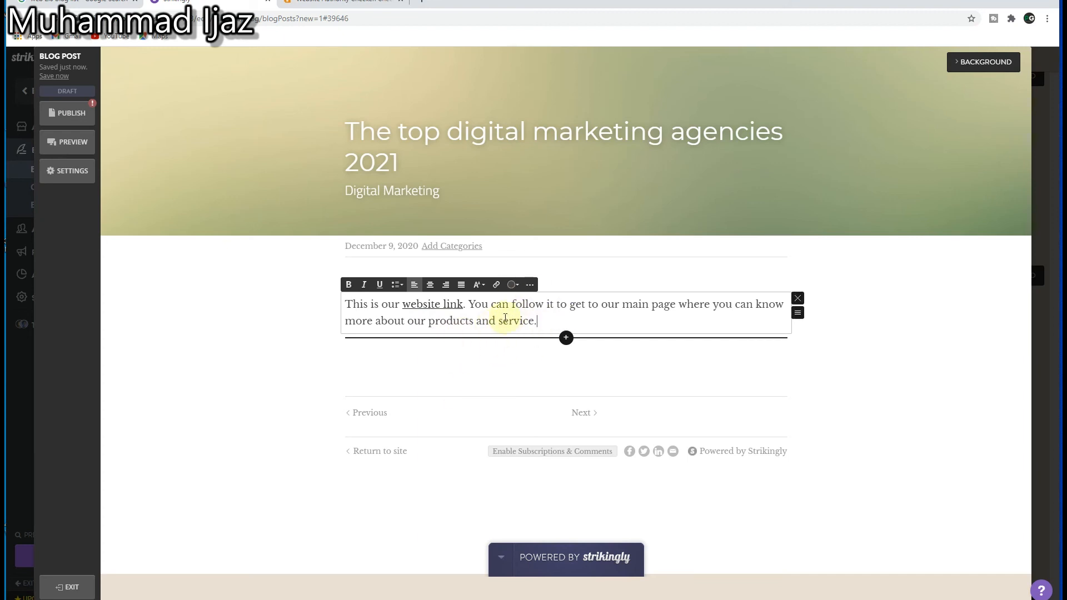
# Step: Publish the blog post, copy its live address and close the publishing dialog
pyautogui.click(66, 113)
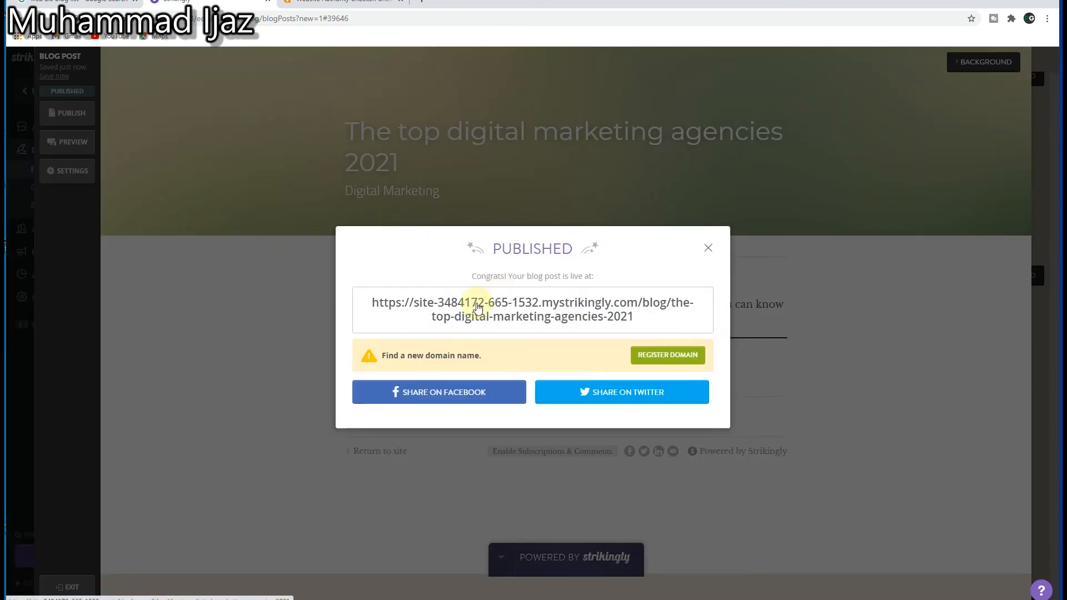
pyautogui.rightClick(555, 309)
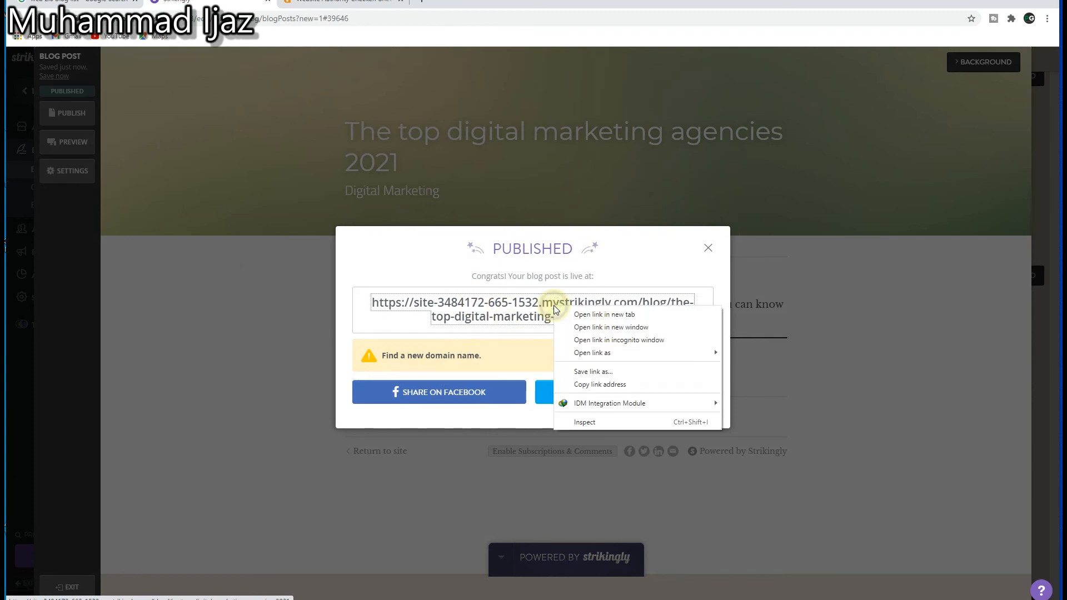
pyautogui.click(578, 381)
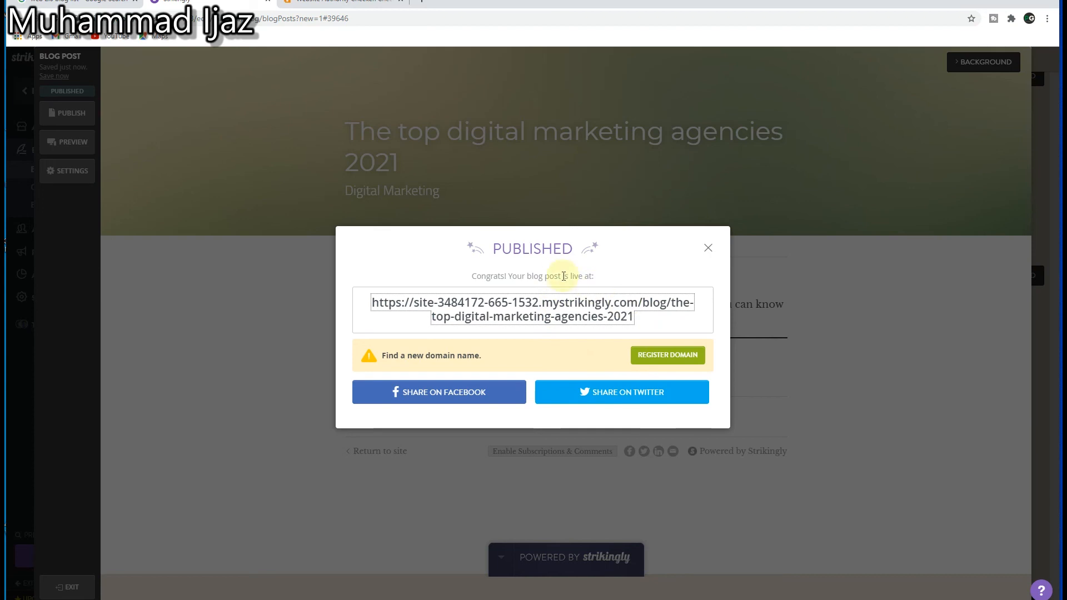
pyautogui.click(708, 248)
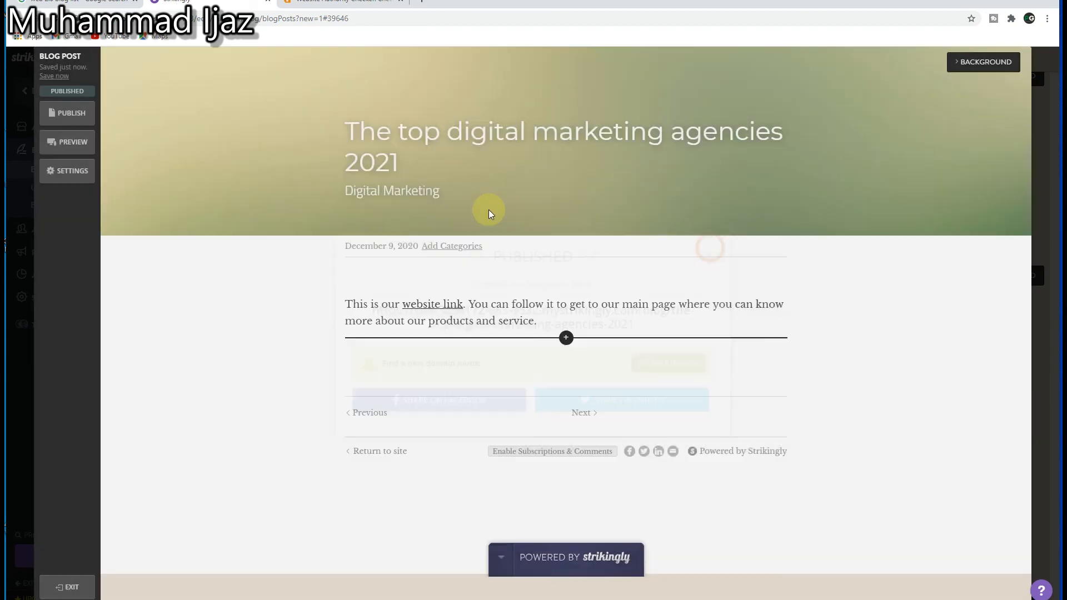
# Step: Open the published post from the copied address in a new browser tab and follow its "website link" hyperlink
pyautogui.click(420, 4)
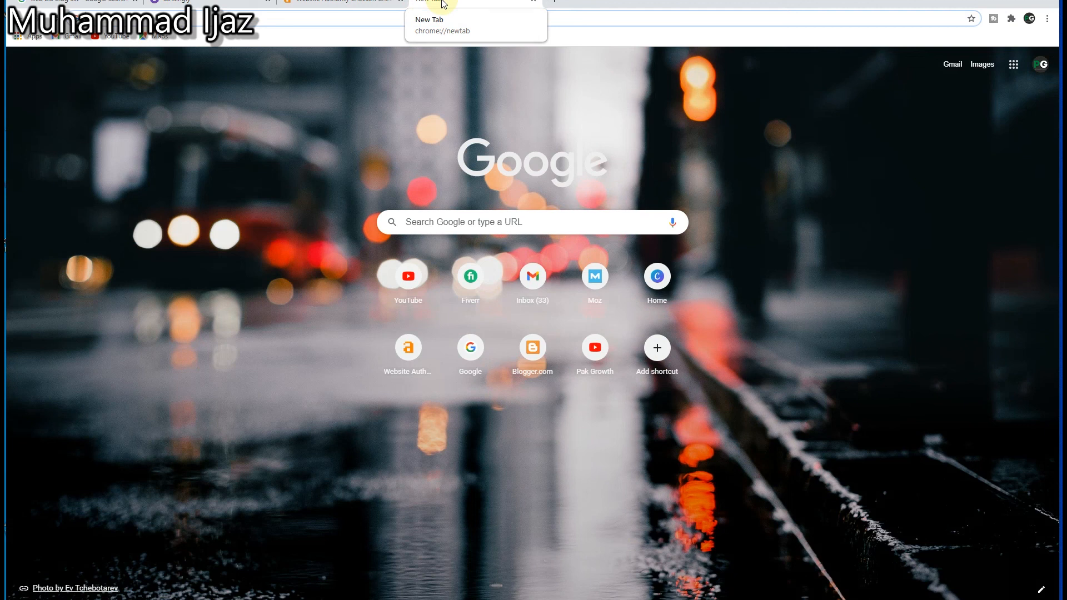
pyautogui.hotkey('ctrl', 'v')
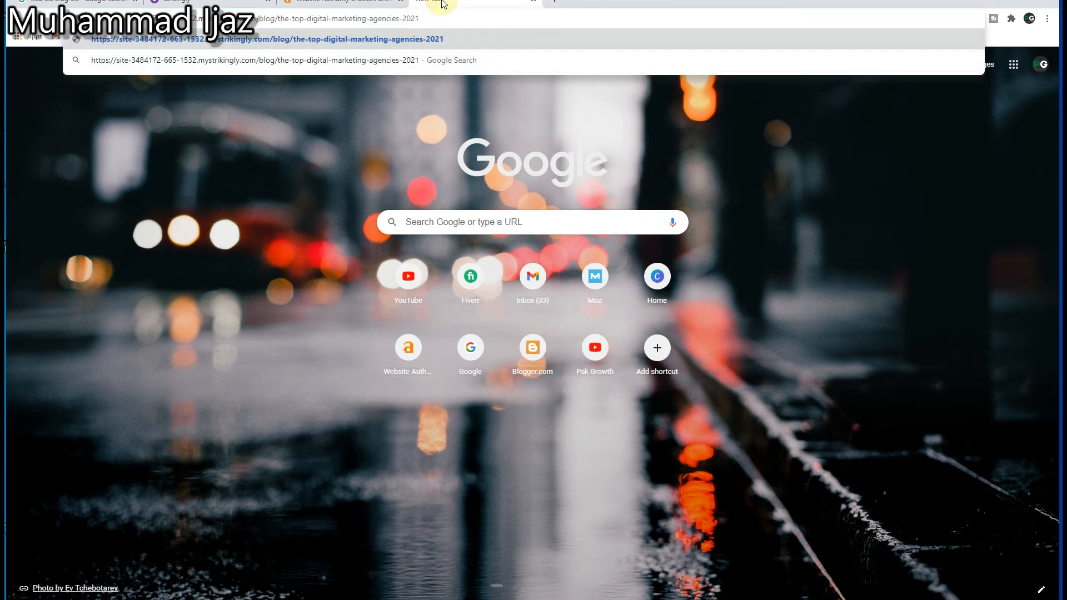
pyautogui.press('Return')
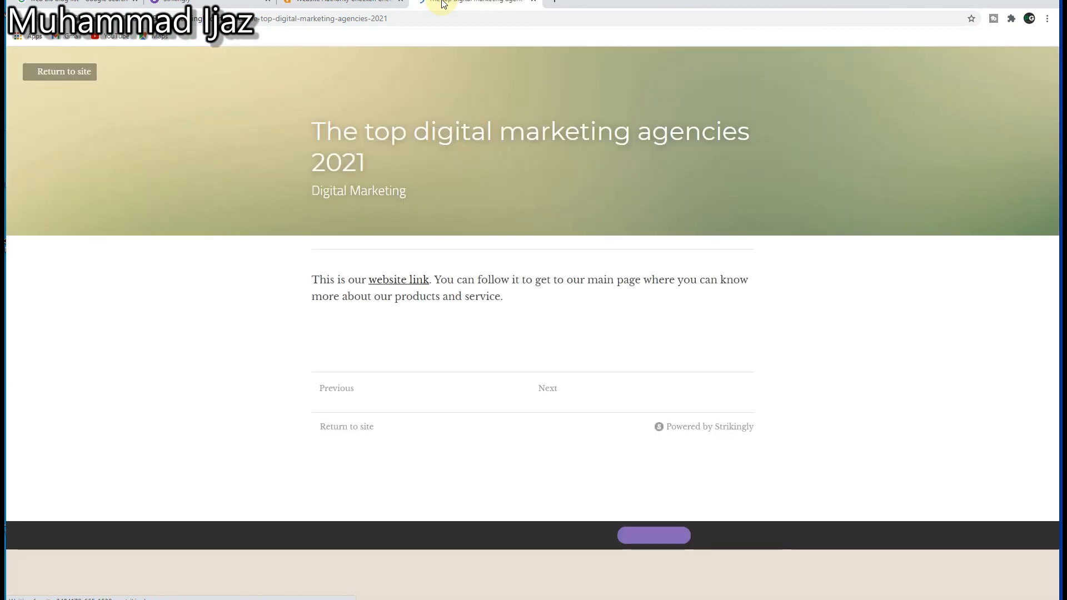
pyautogui.click(399, 282)
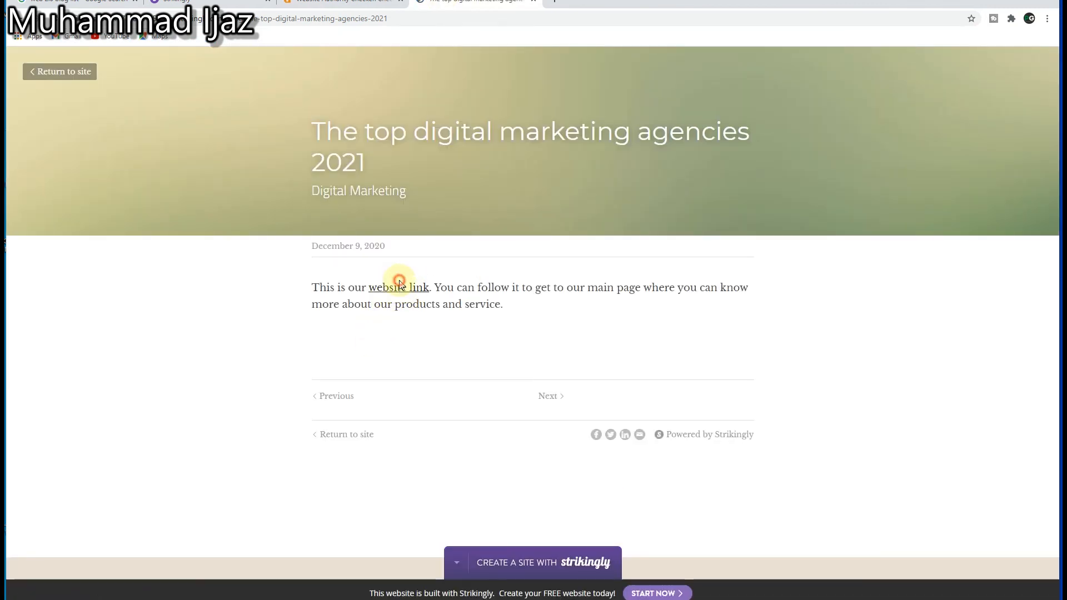
pyautogui.click(399, 286)
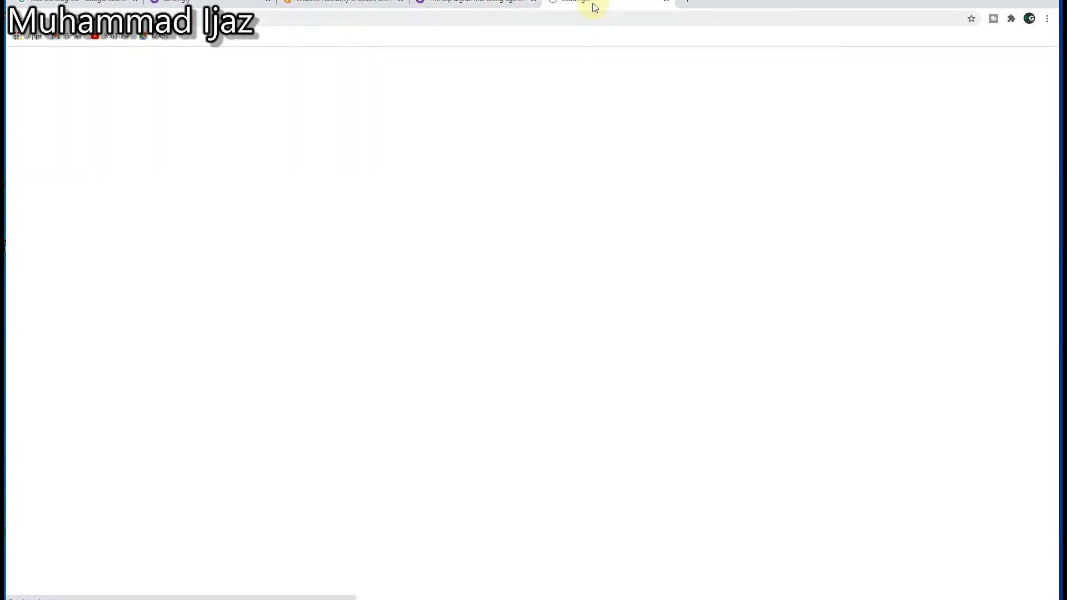